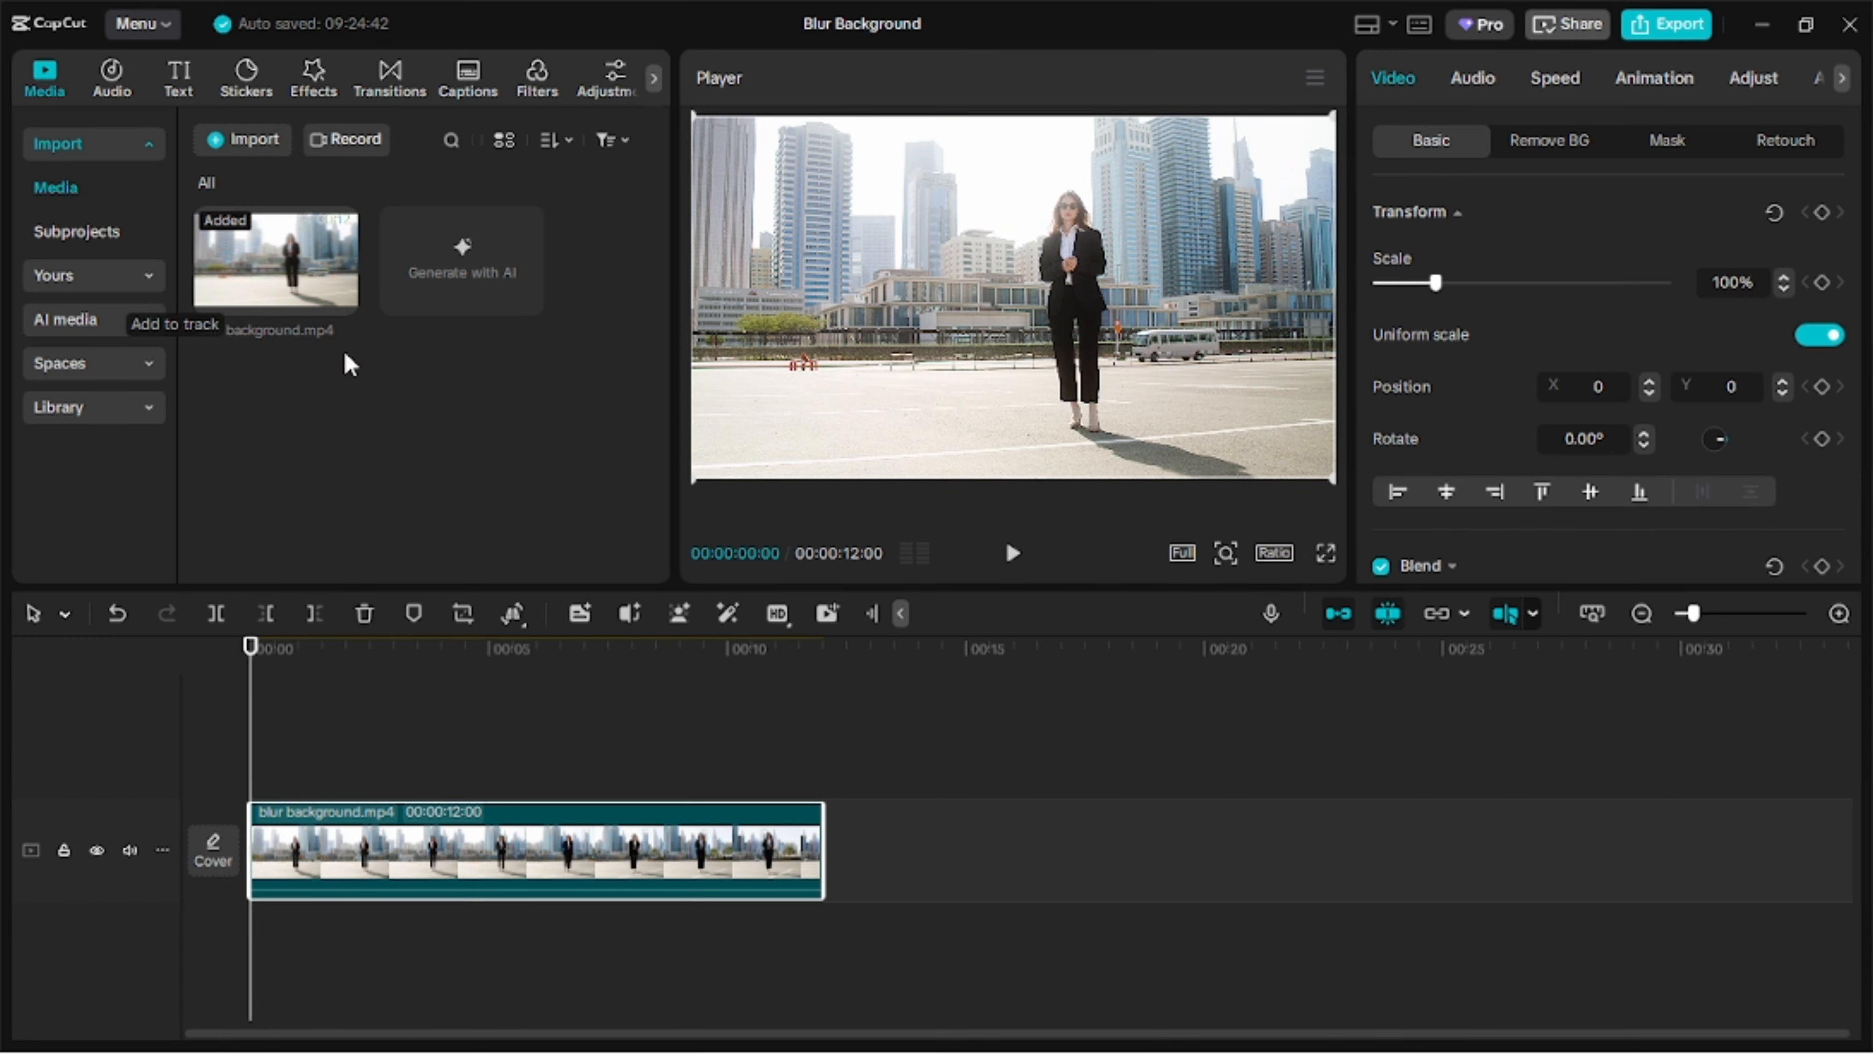
Duplicate the clip onto a track directly above it and enable Auto removal of the background on the copy.
{"action": "key", "text": "ctrl+c"}
{"action": "key", "text": "ctrl+v"}
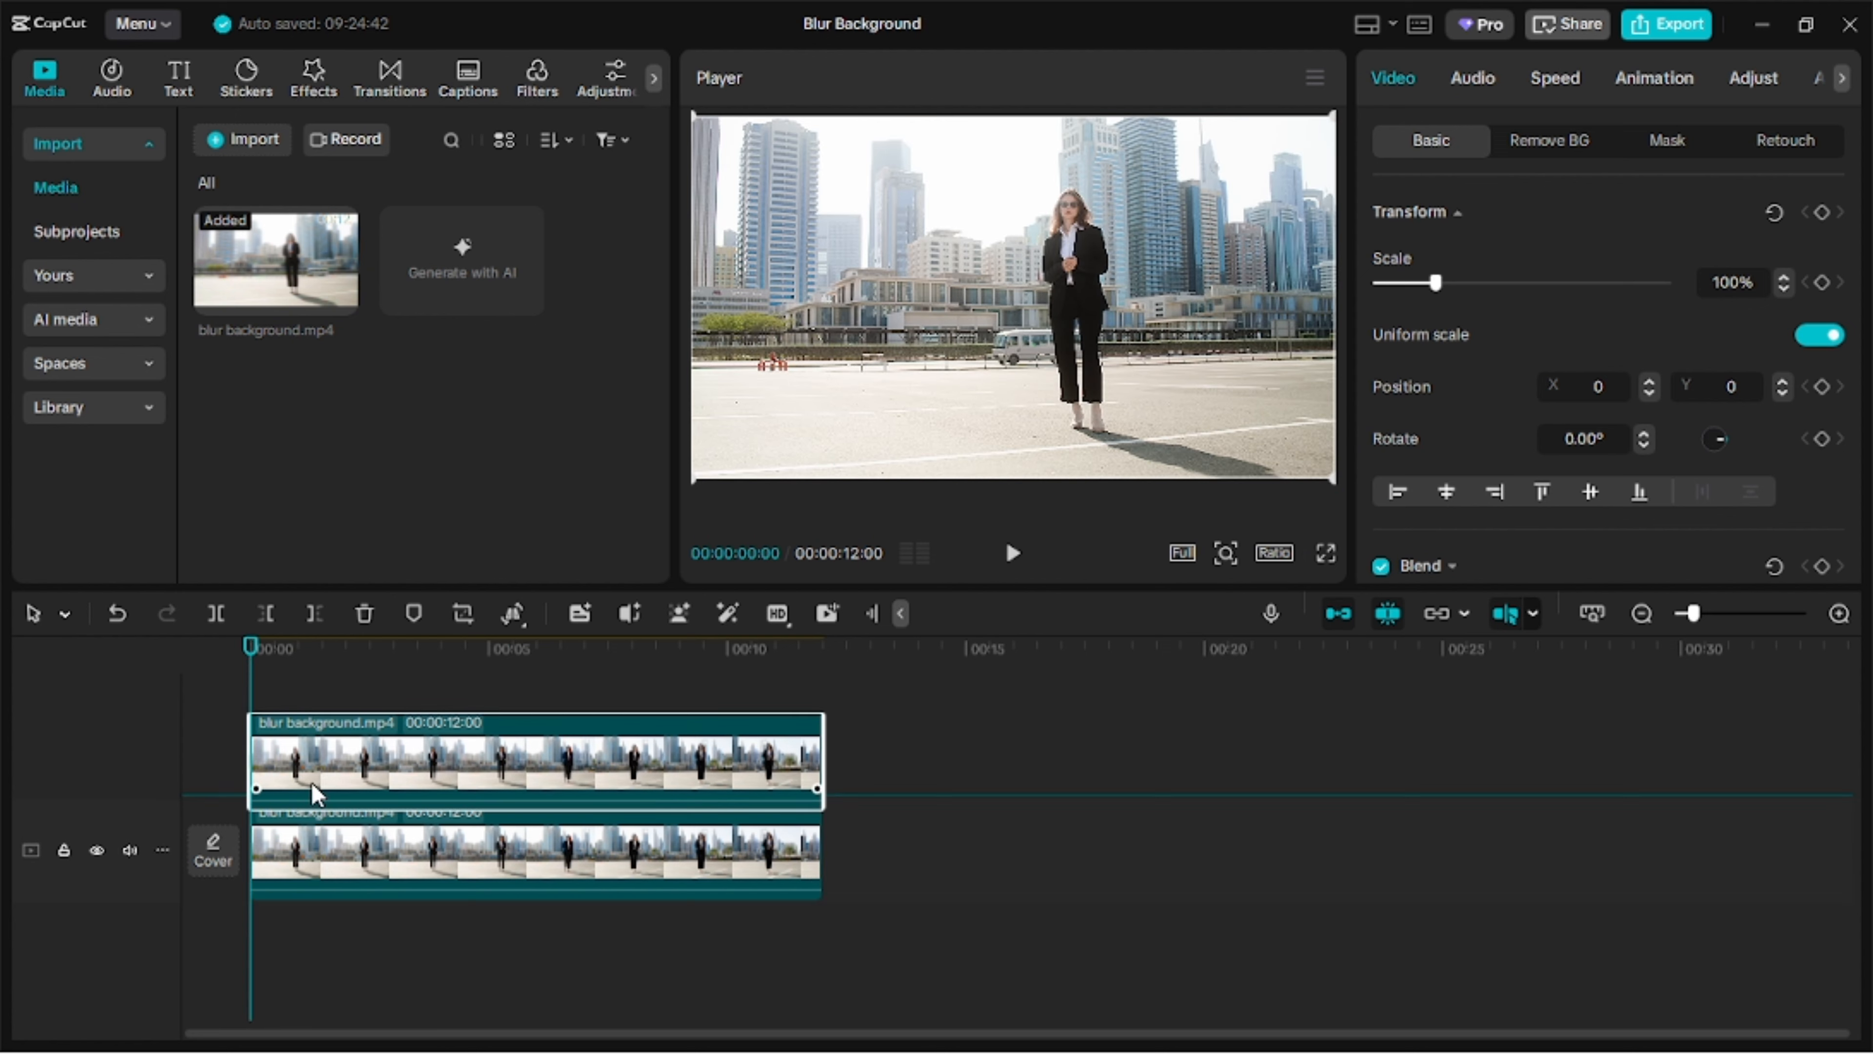
{"action": "left_click", "coordinate": [1549, 141]}
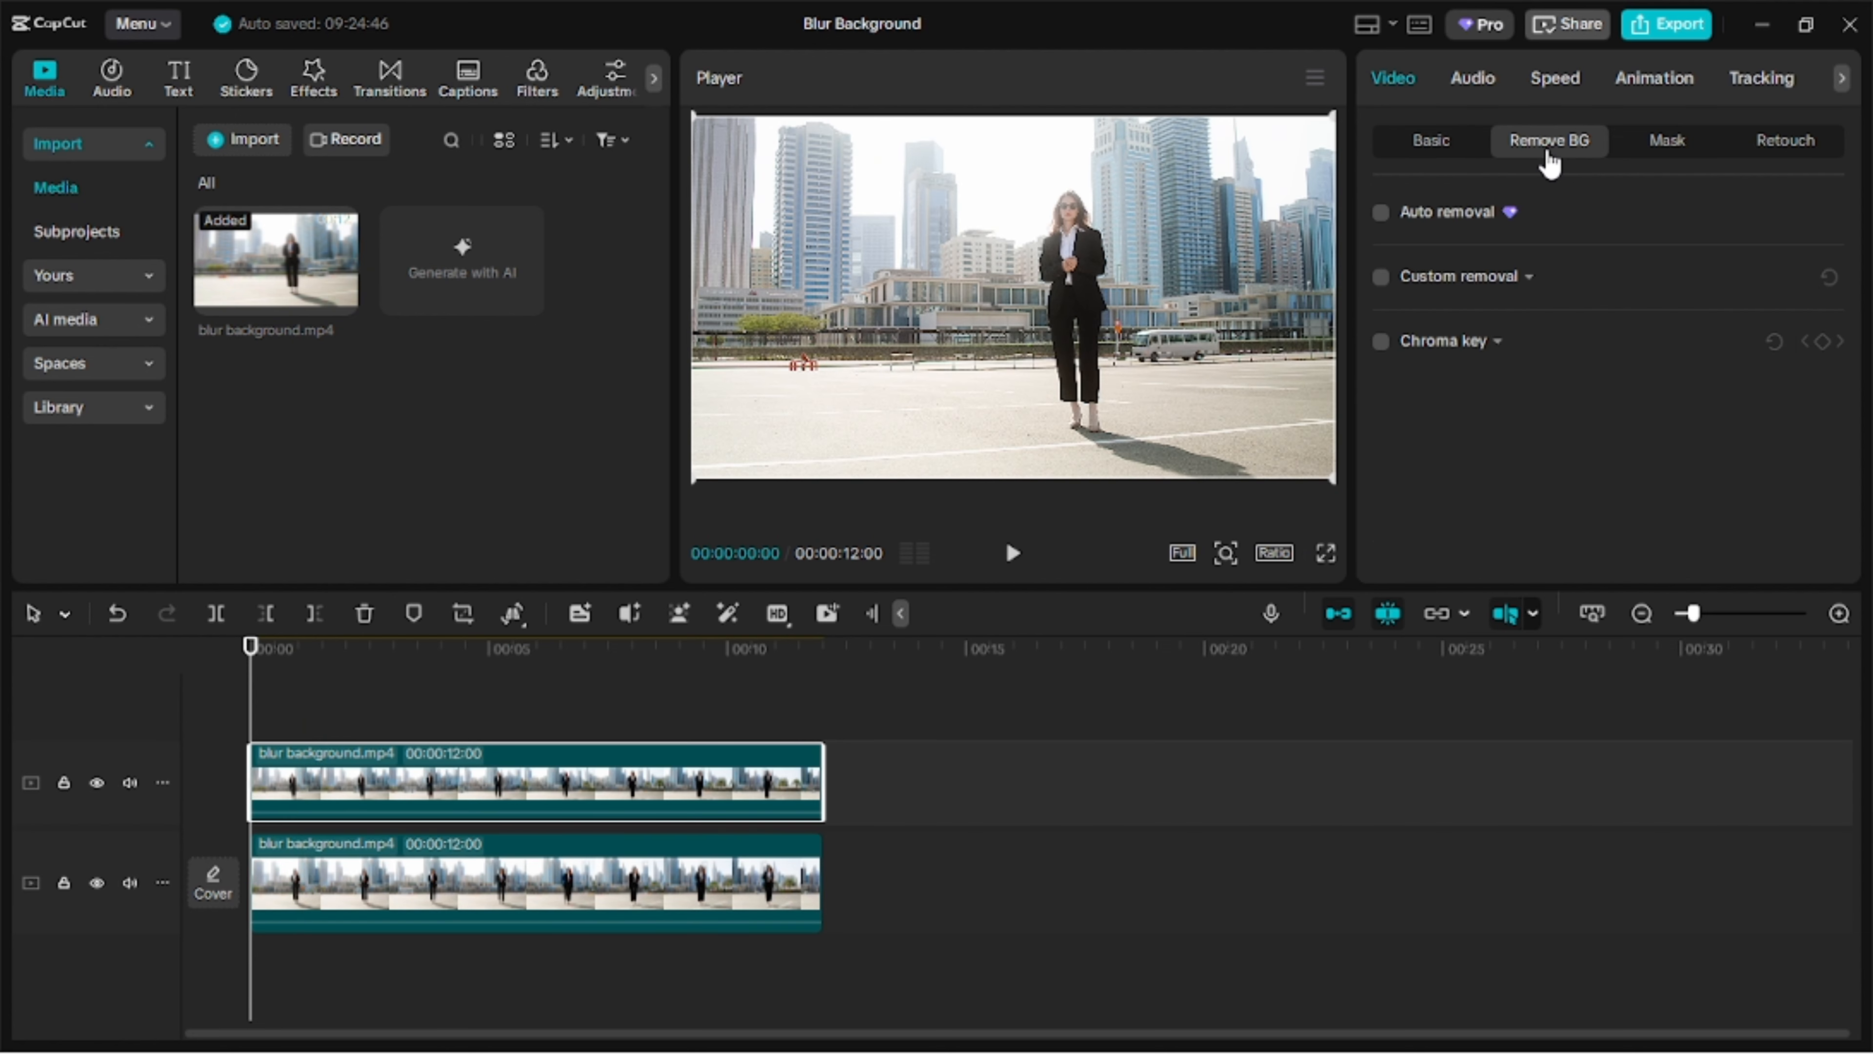
{"action": "left_click", "coordinate": [1381, 216]}
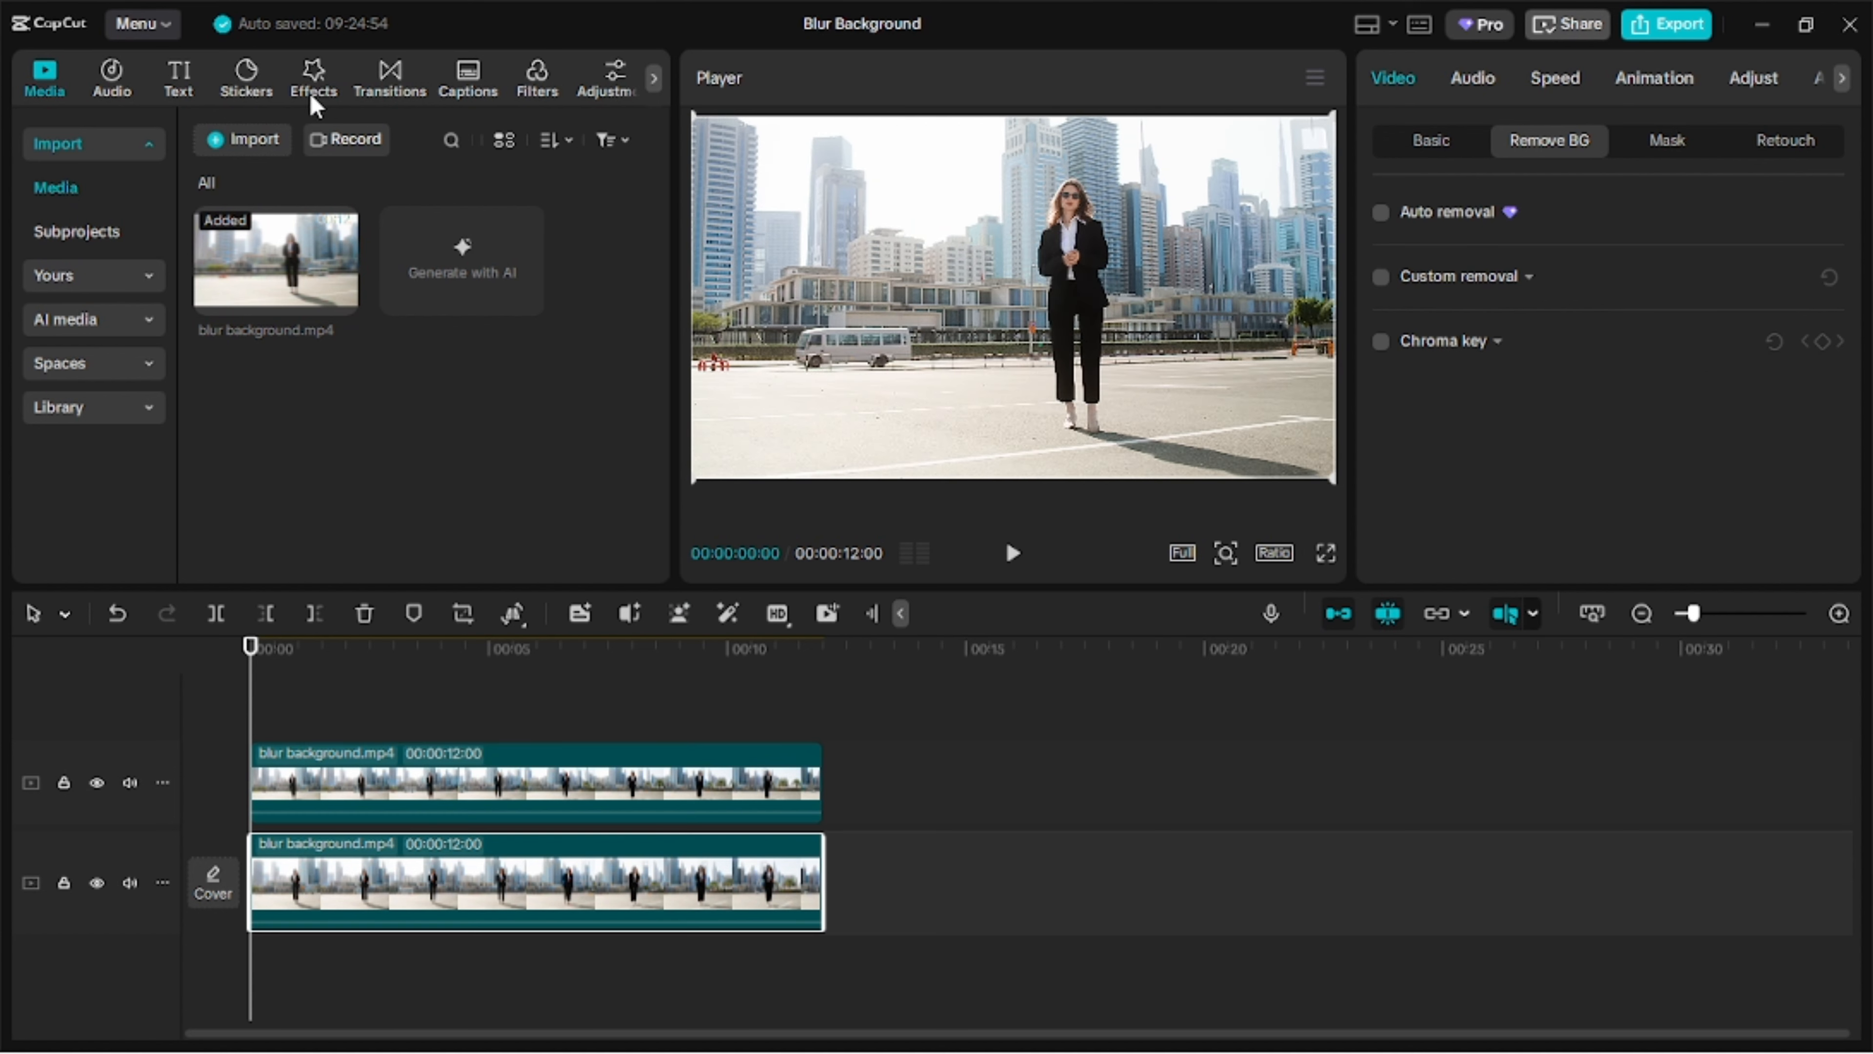
Search the video effects for "blur", apply the basic Blur effect to the lower clip and reduce its blur strength.
{"action": "left_click", "coordinate": [314, 80]}
{"action": "left_click", "coordinate": [328, 144]}
{"action": "type", "text": "effes"}
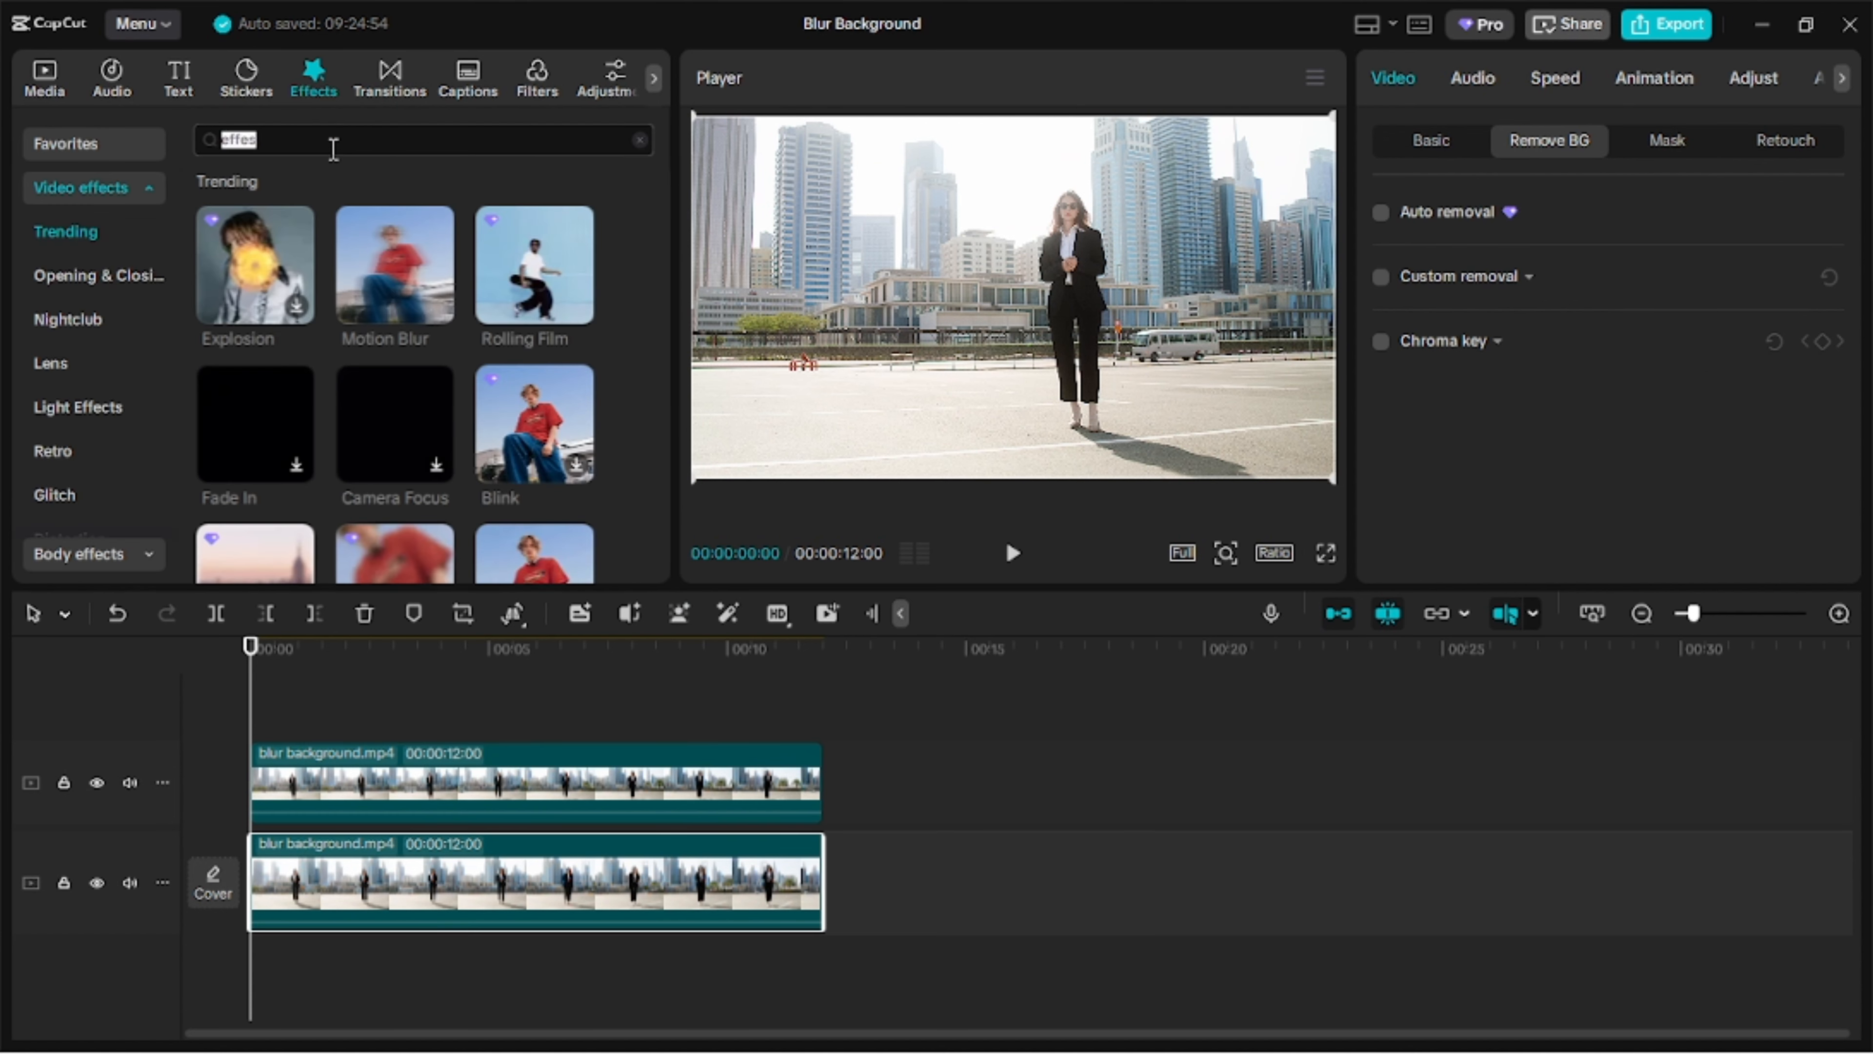
{"action": "type", "text": "blur"}
{"action": "key", "text": "Return"}
{"action": "left_click_drag", "start_coordinate": [255, 281], "coordinate": [369, 871]}
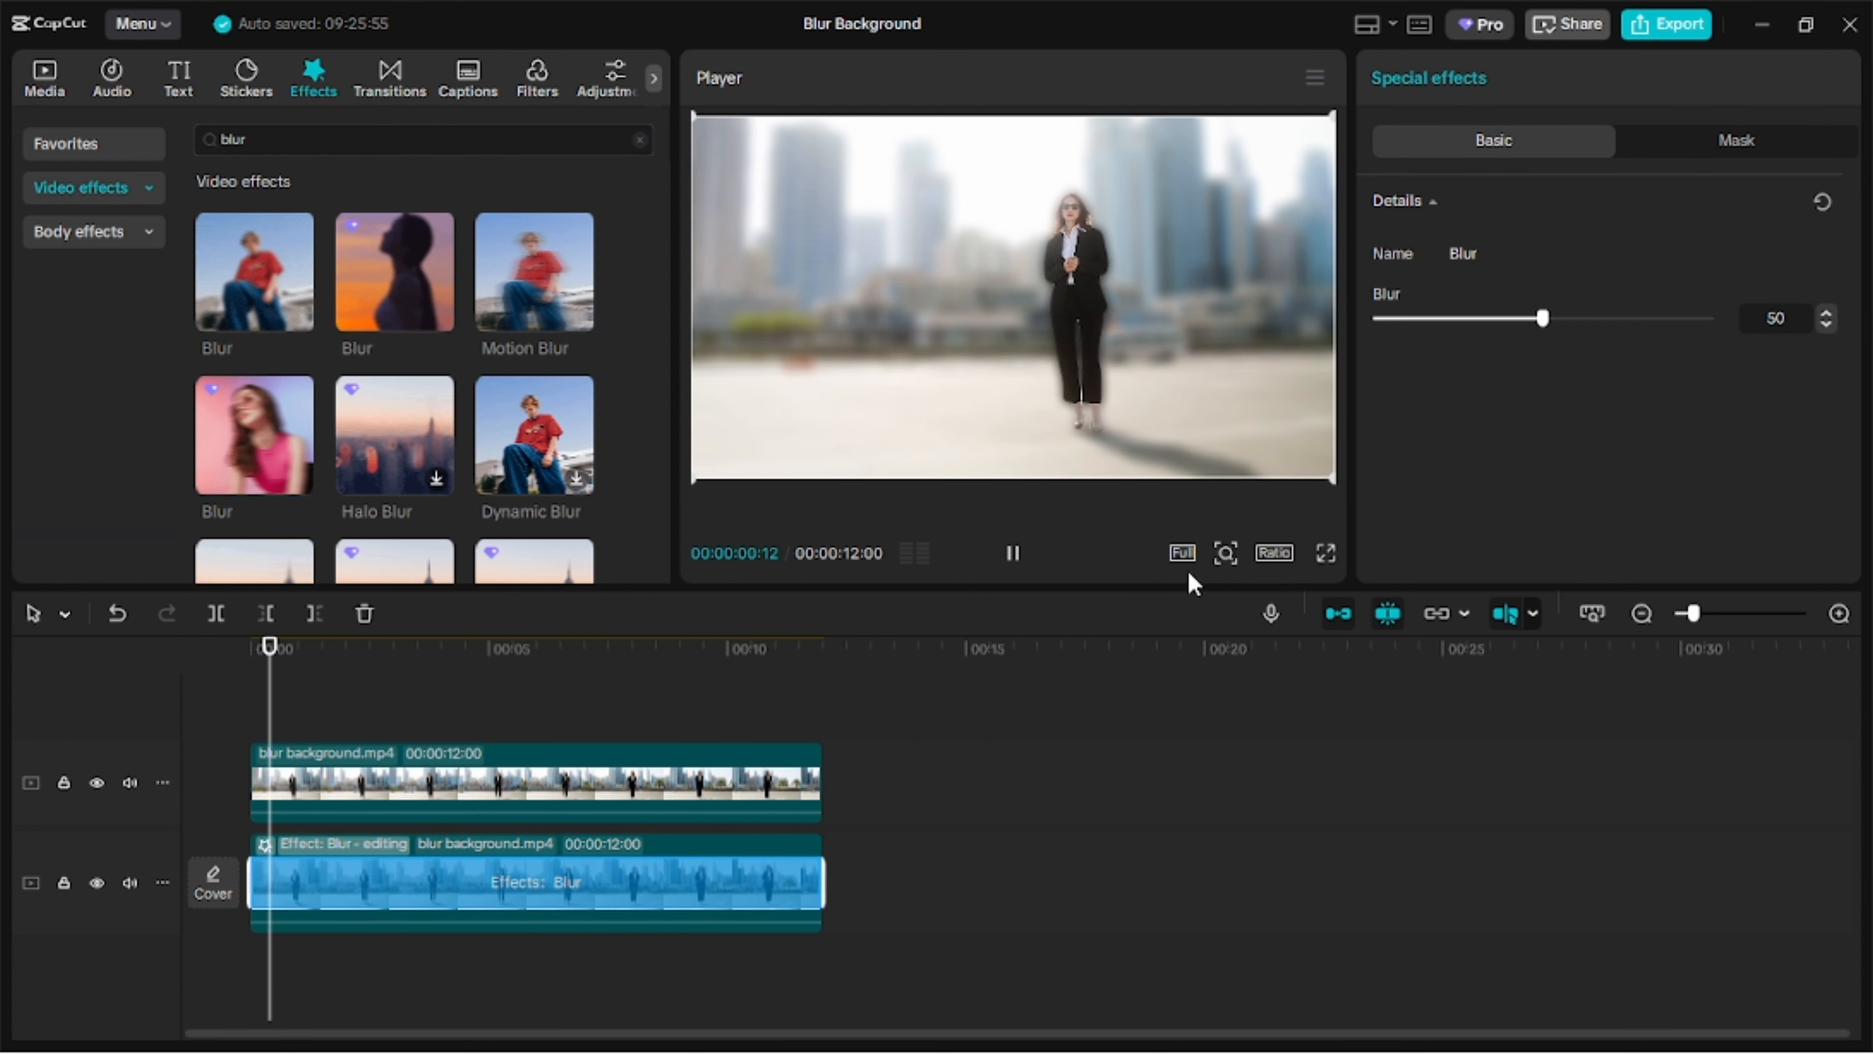
{"action": "left_click_drag", "start_coordinate": [1523, 317], "coordinate": [1454, 336]}
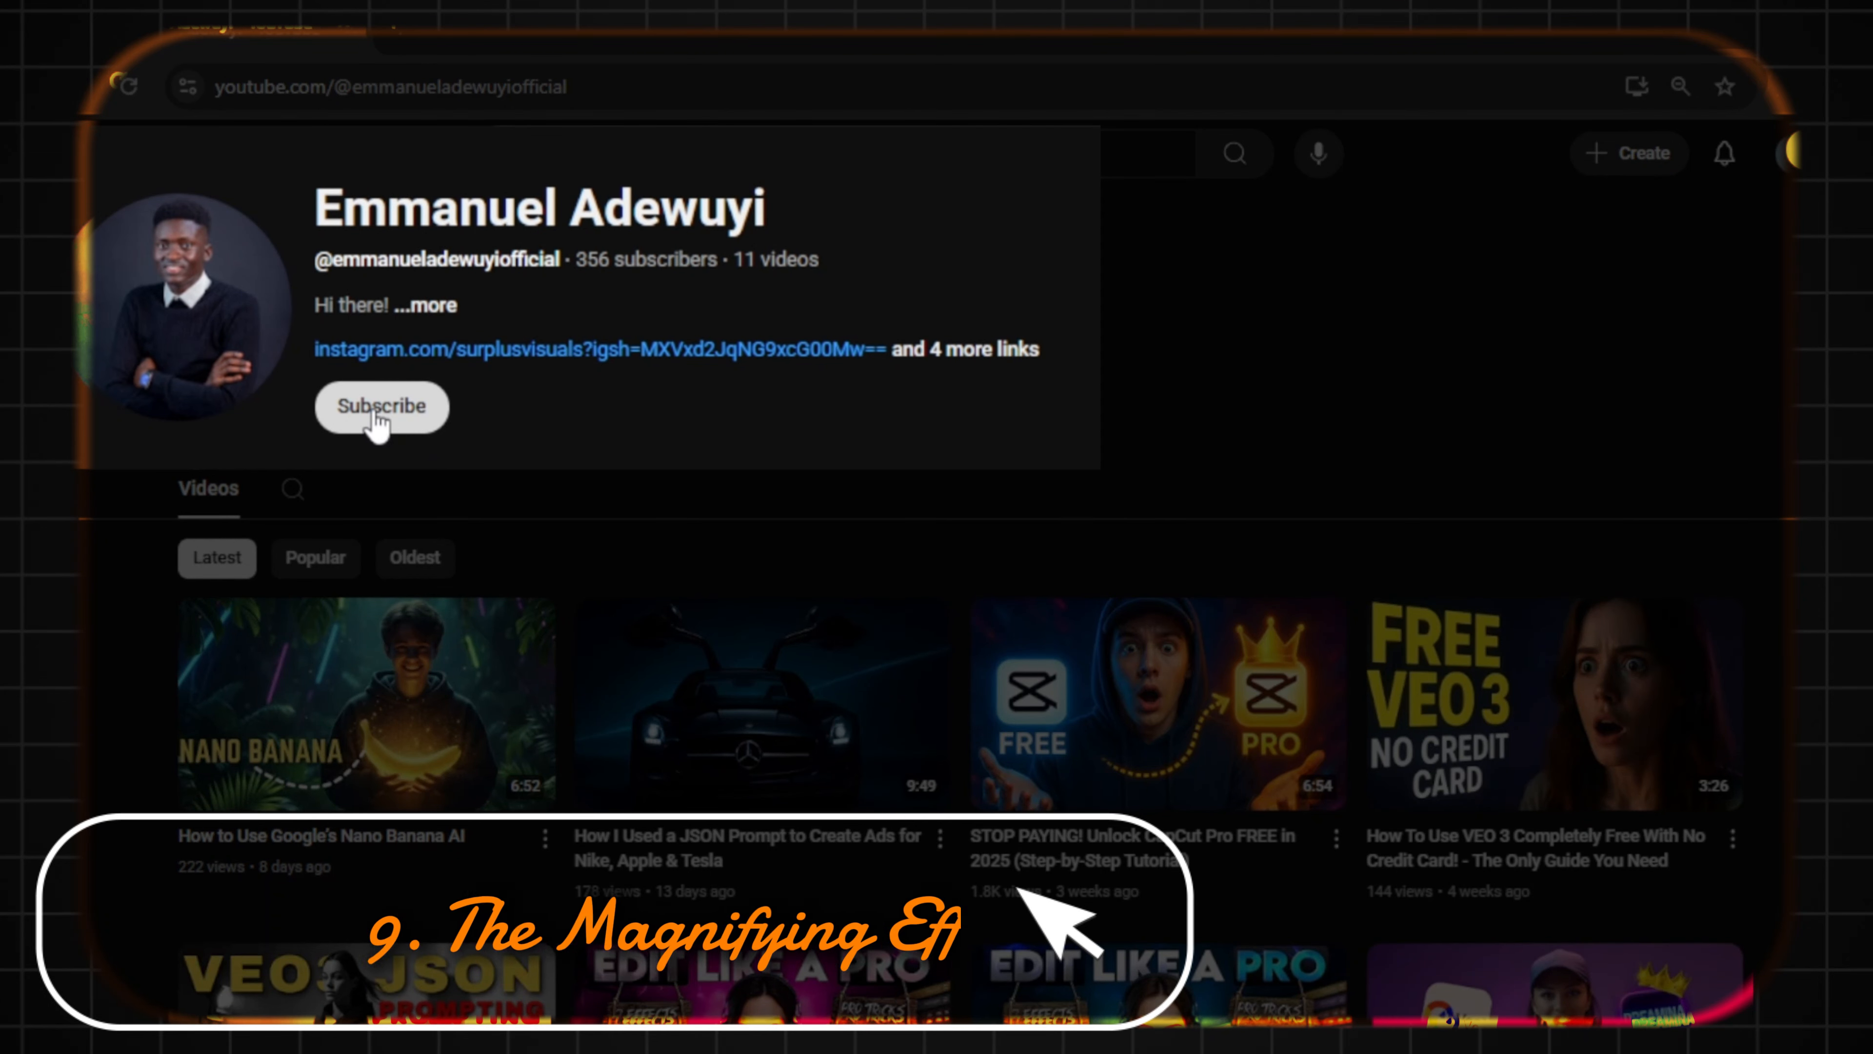
{"action": "left_click", "coordinate": [380, 417]}
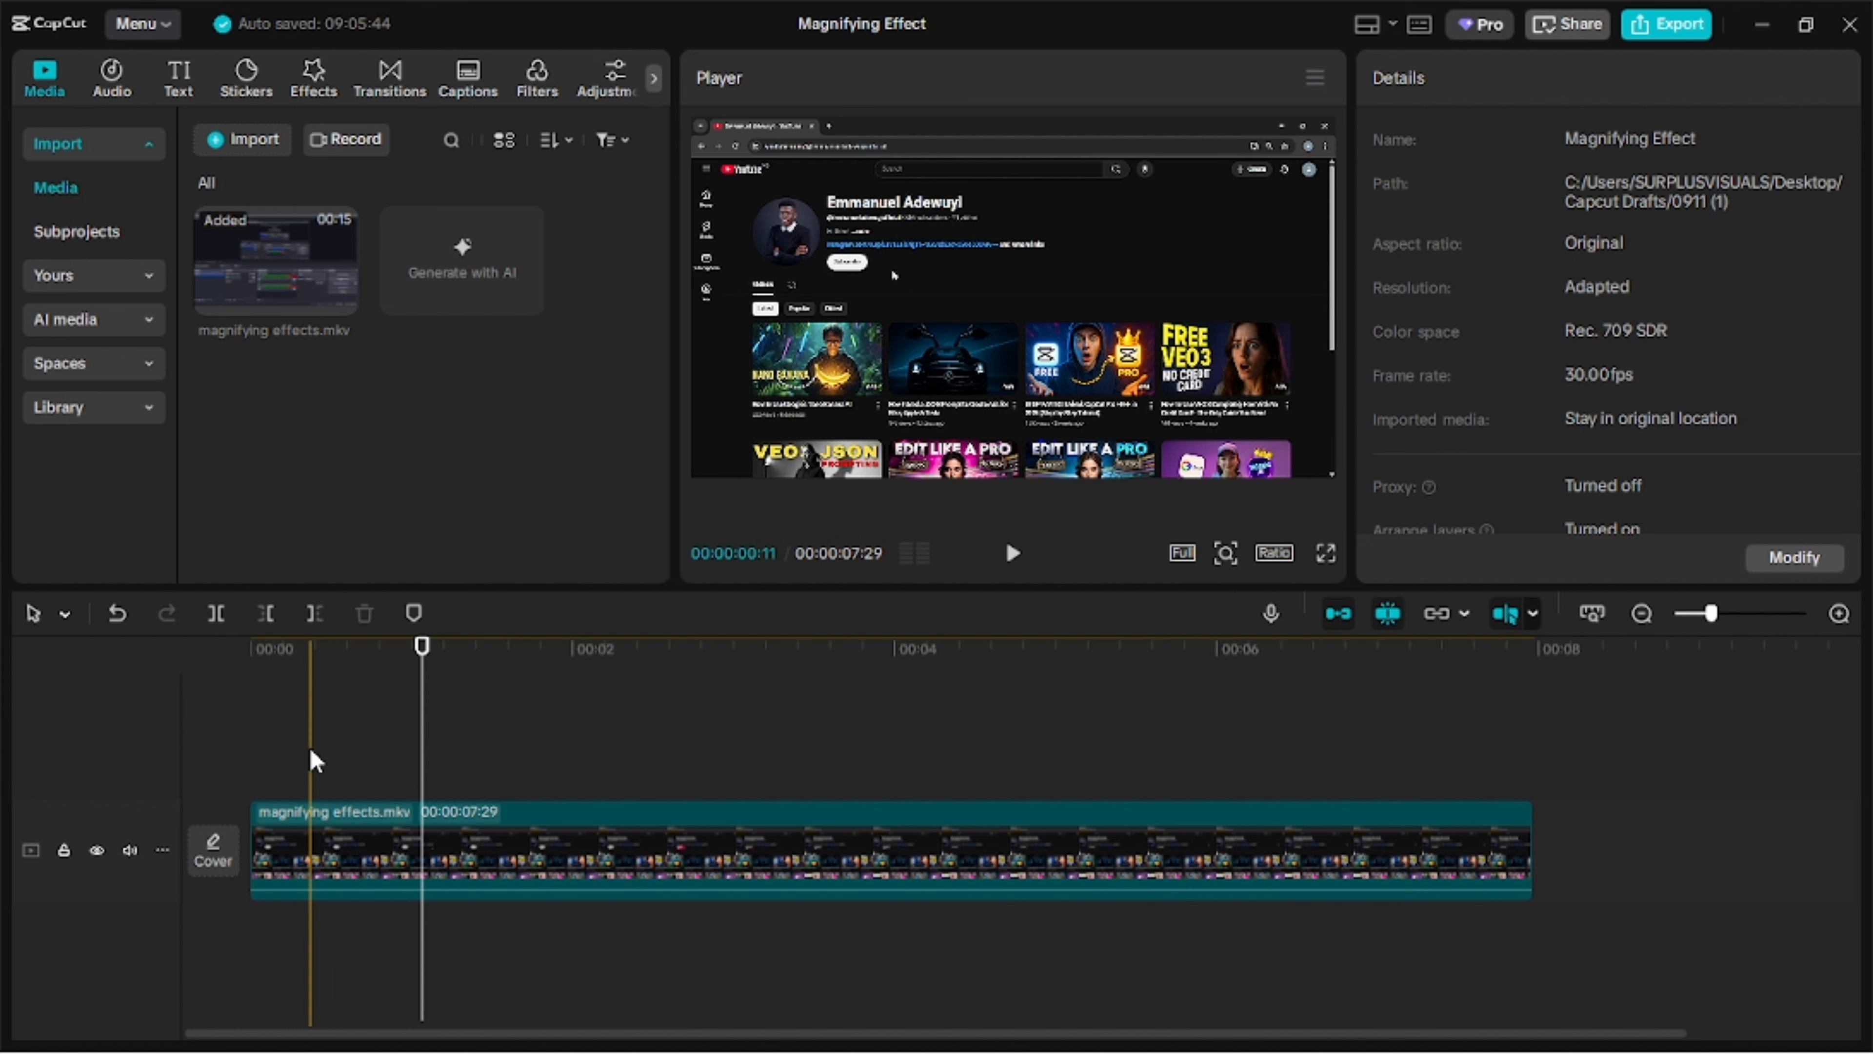
Duplicate the magnifying effects clip onto the track above and add a Rectangle mask around the channel header on the copy.
{"action": "left_click_drag", "start_coordinate": [380, 868], "coordinate": [370, 741]}
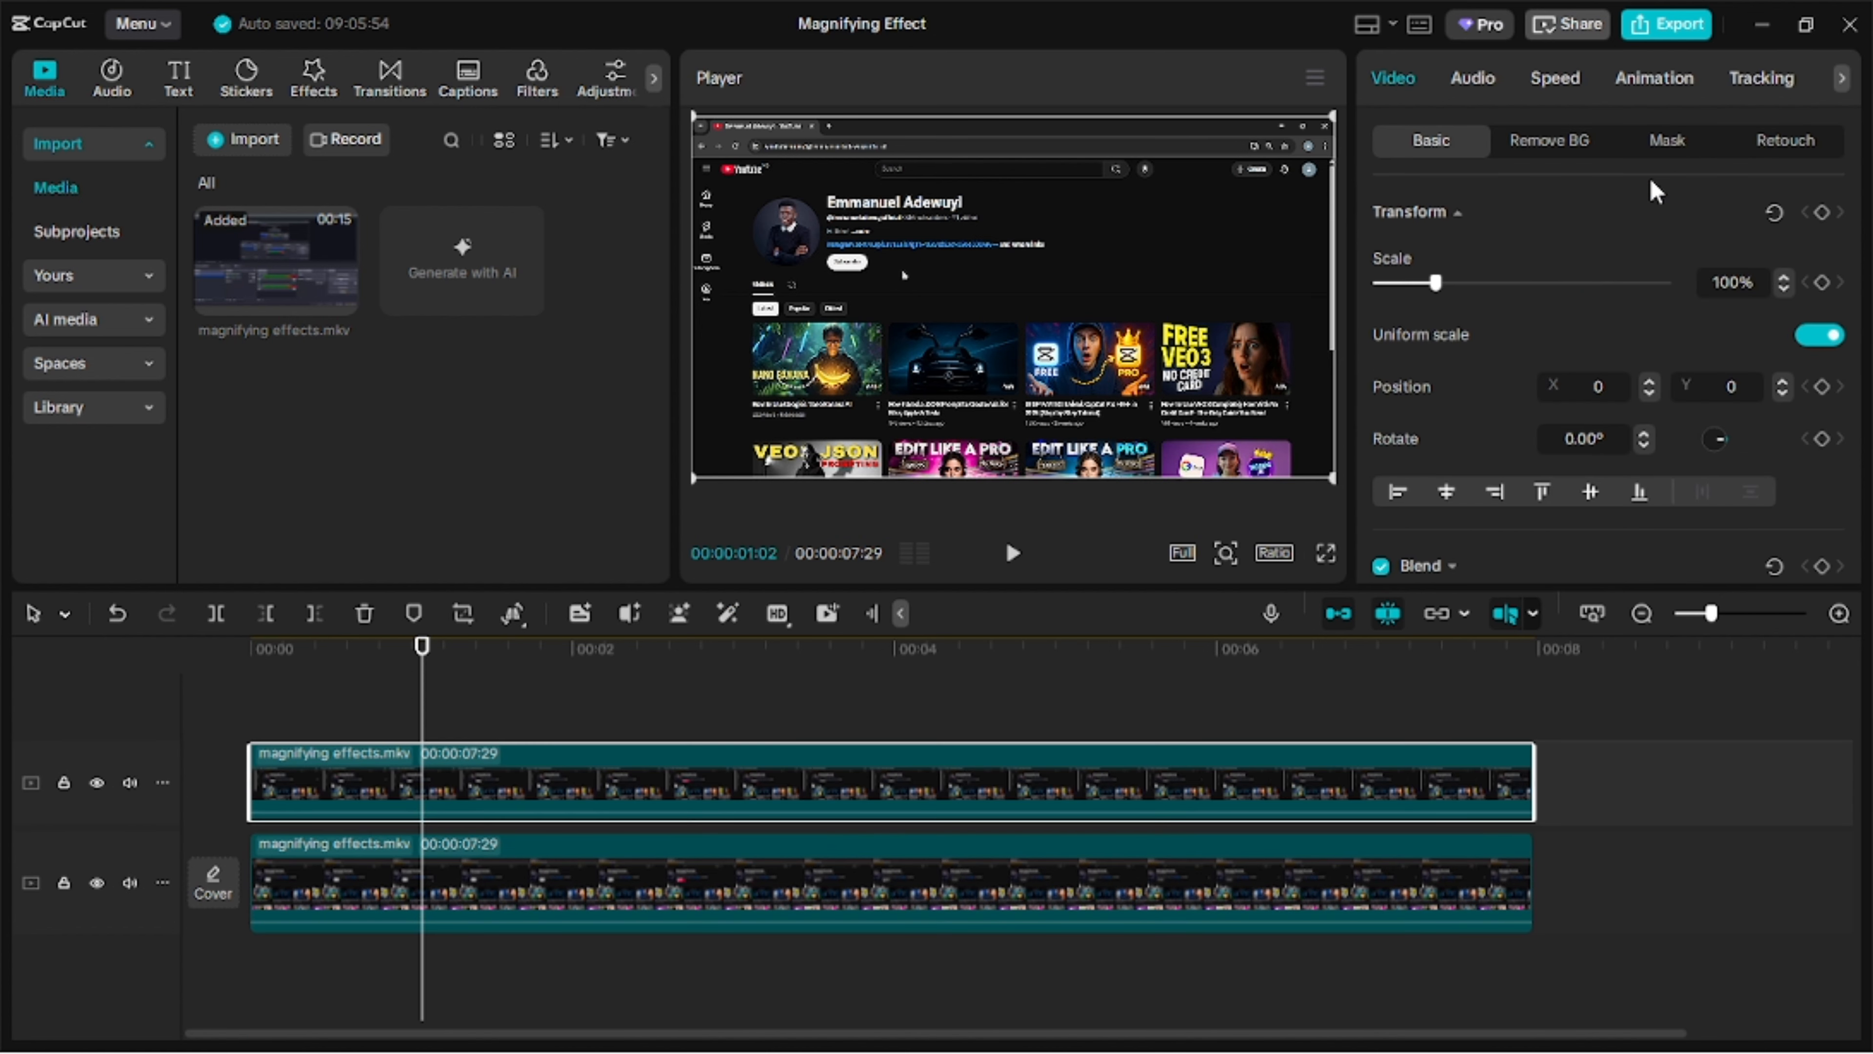
{"action": "left_click", "coordinate": [1669, 141]}
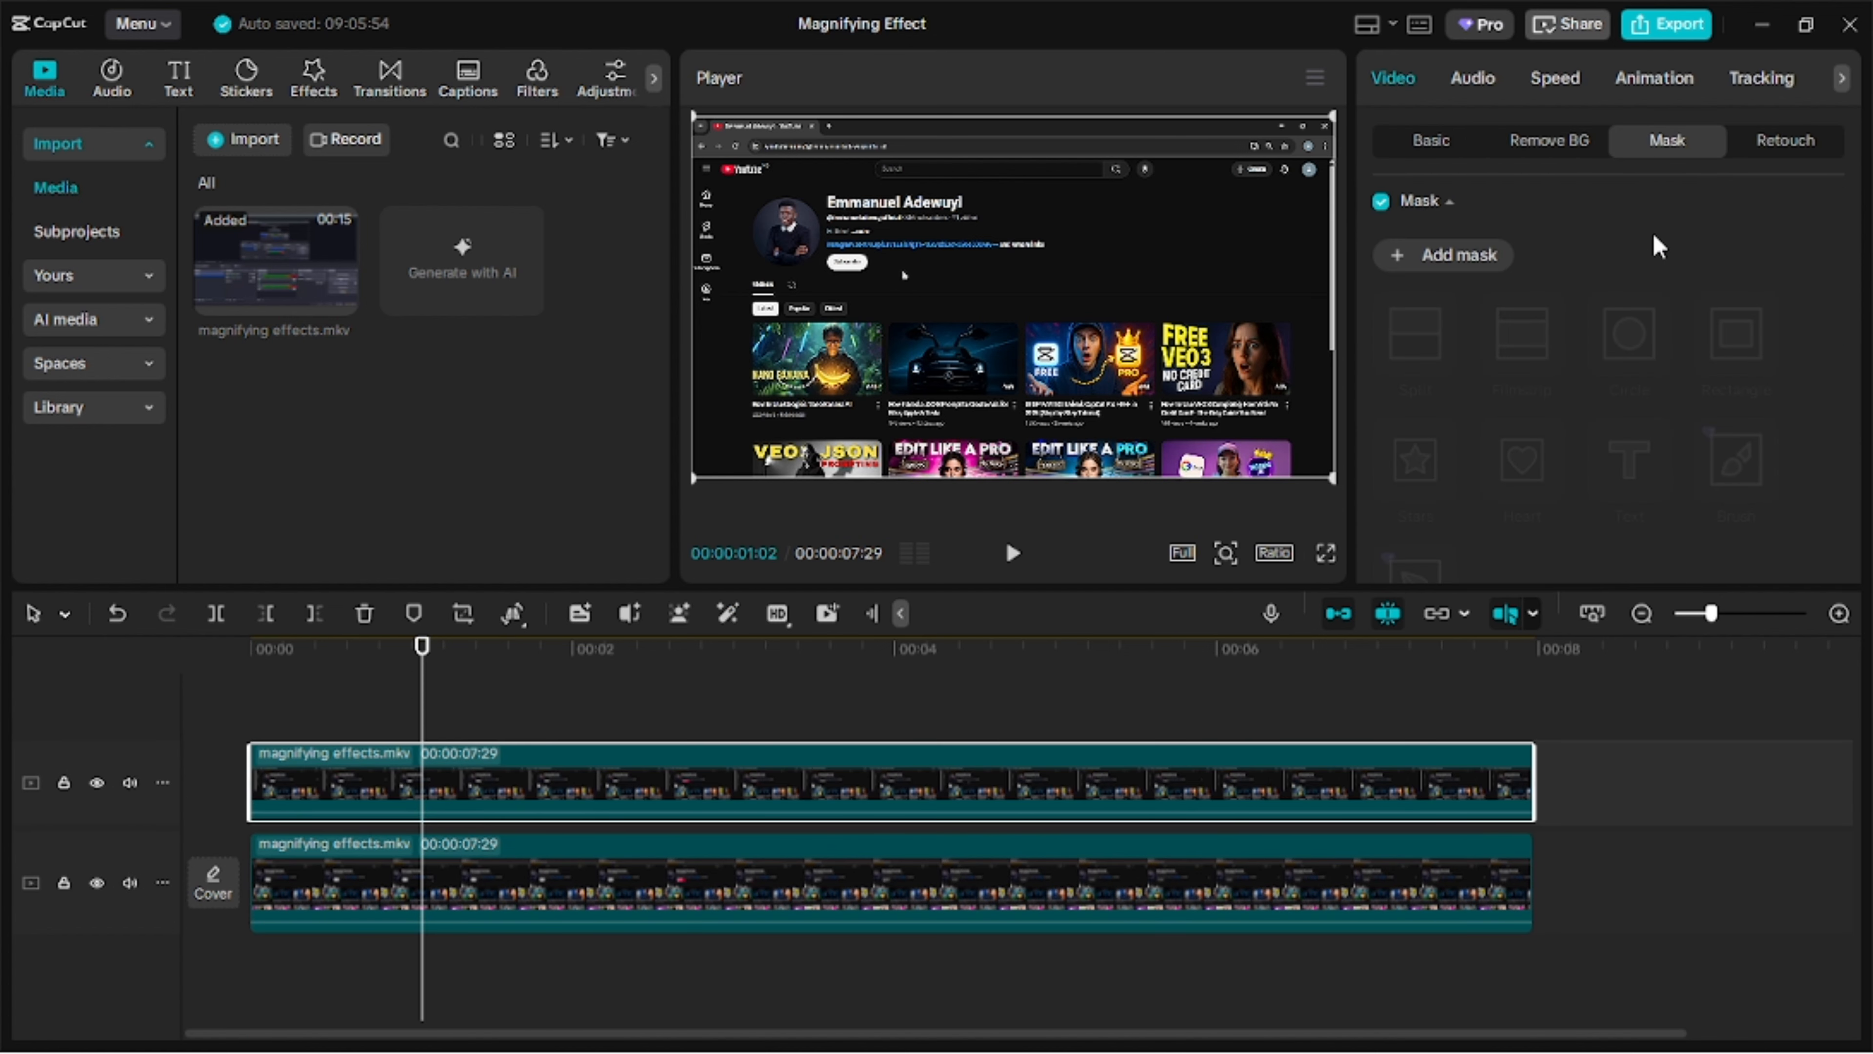
{"action": "left_click", "coordinate": [1415, 256]}
{"action": "left_click", "coordinate": [1707, 327]}
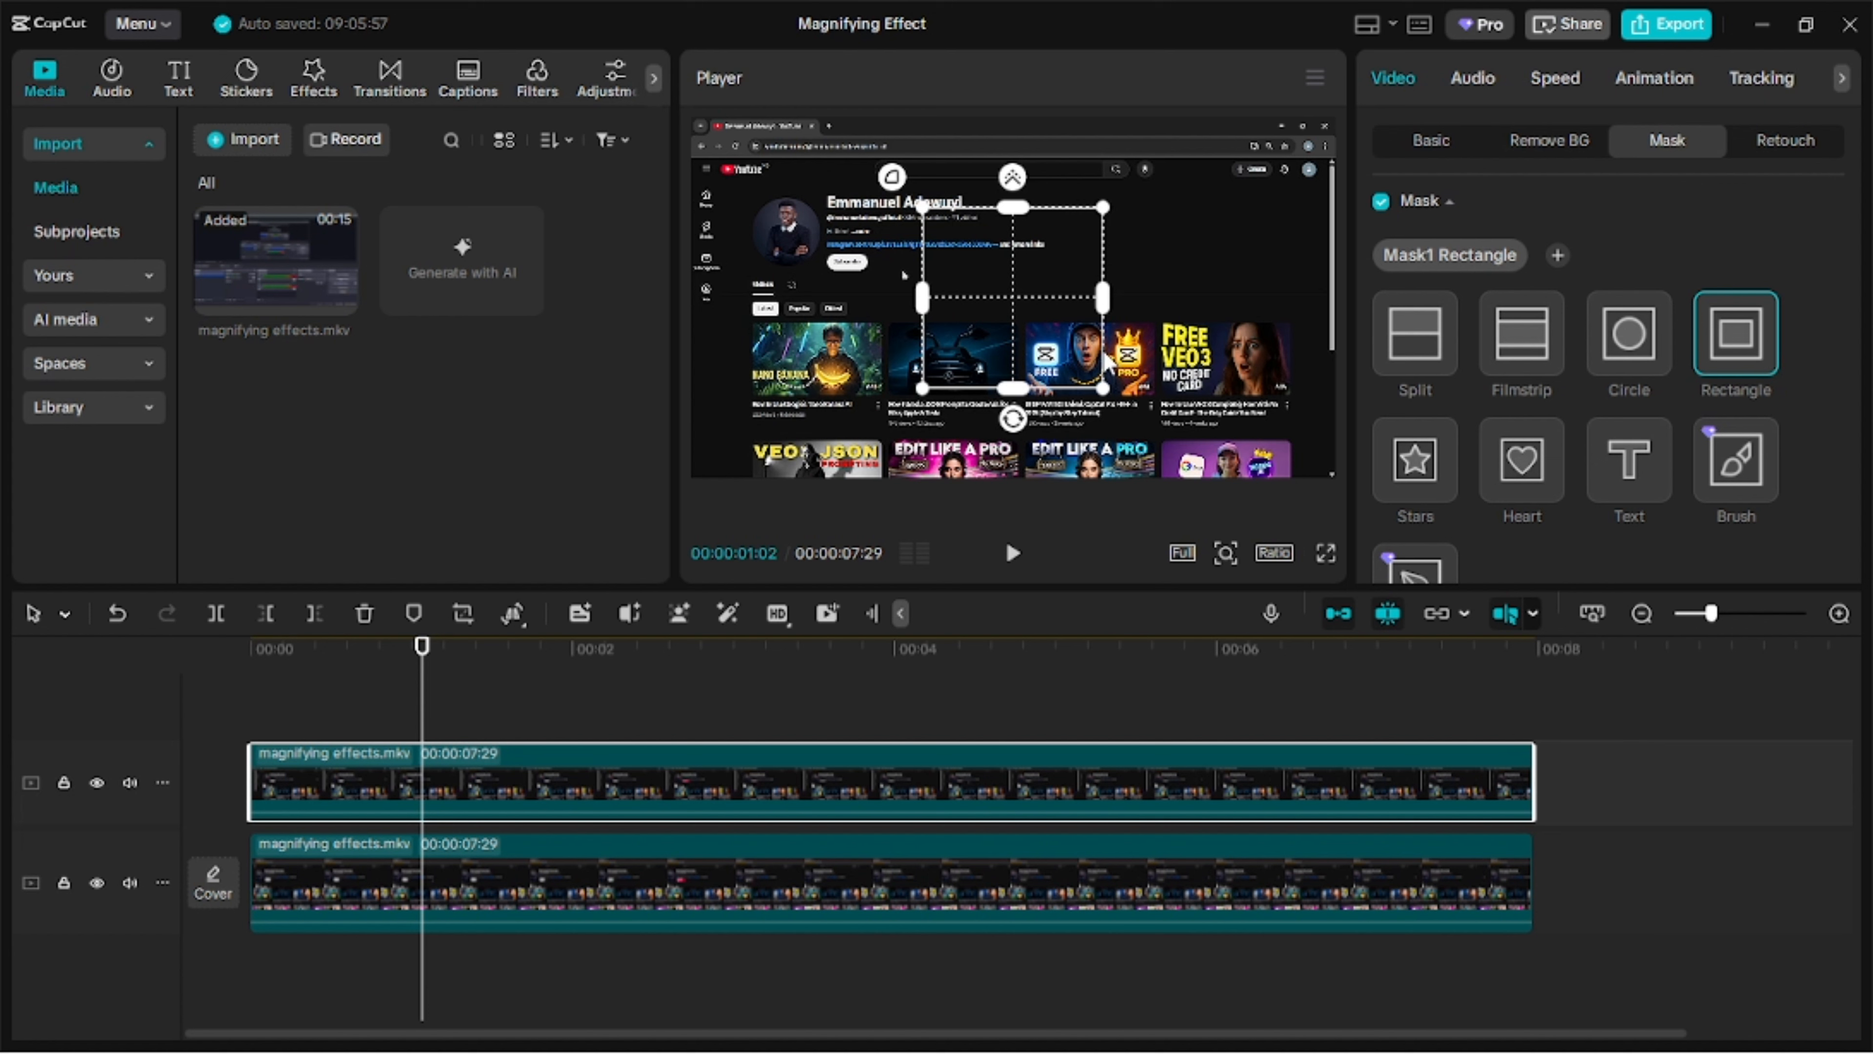
{"action": "left_click_drag", "start_coordinate": [1016, 394], "coordinate": [835, 235]}
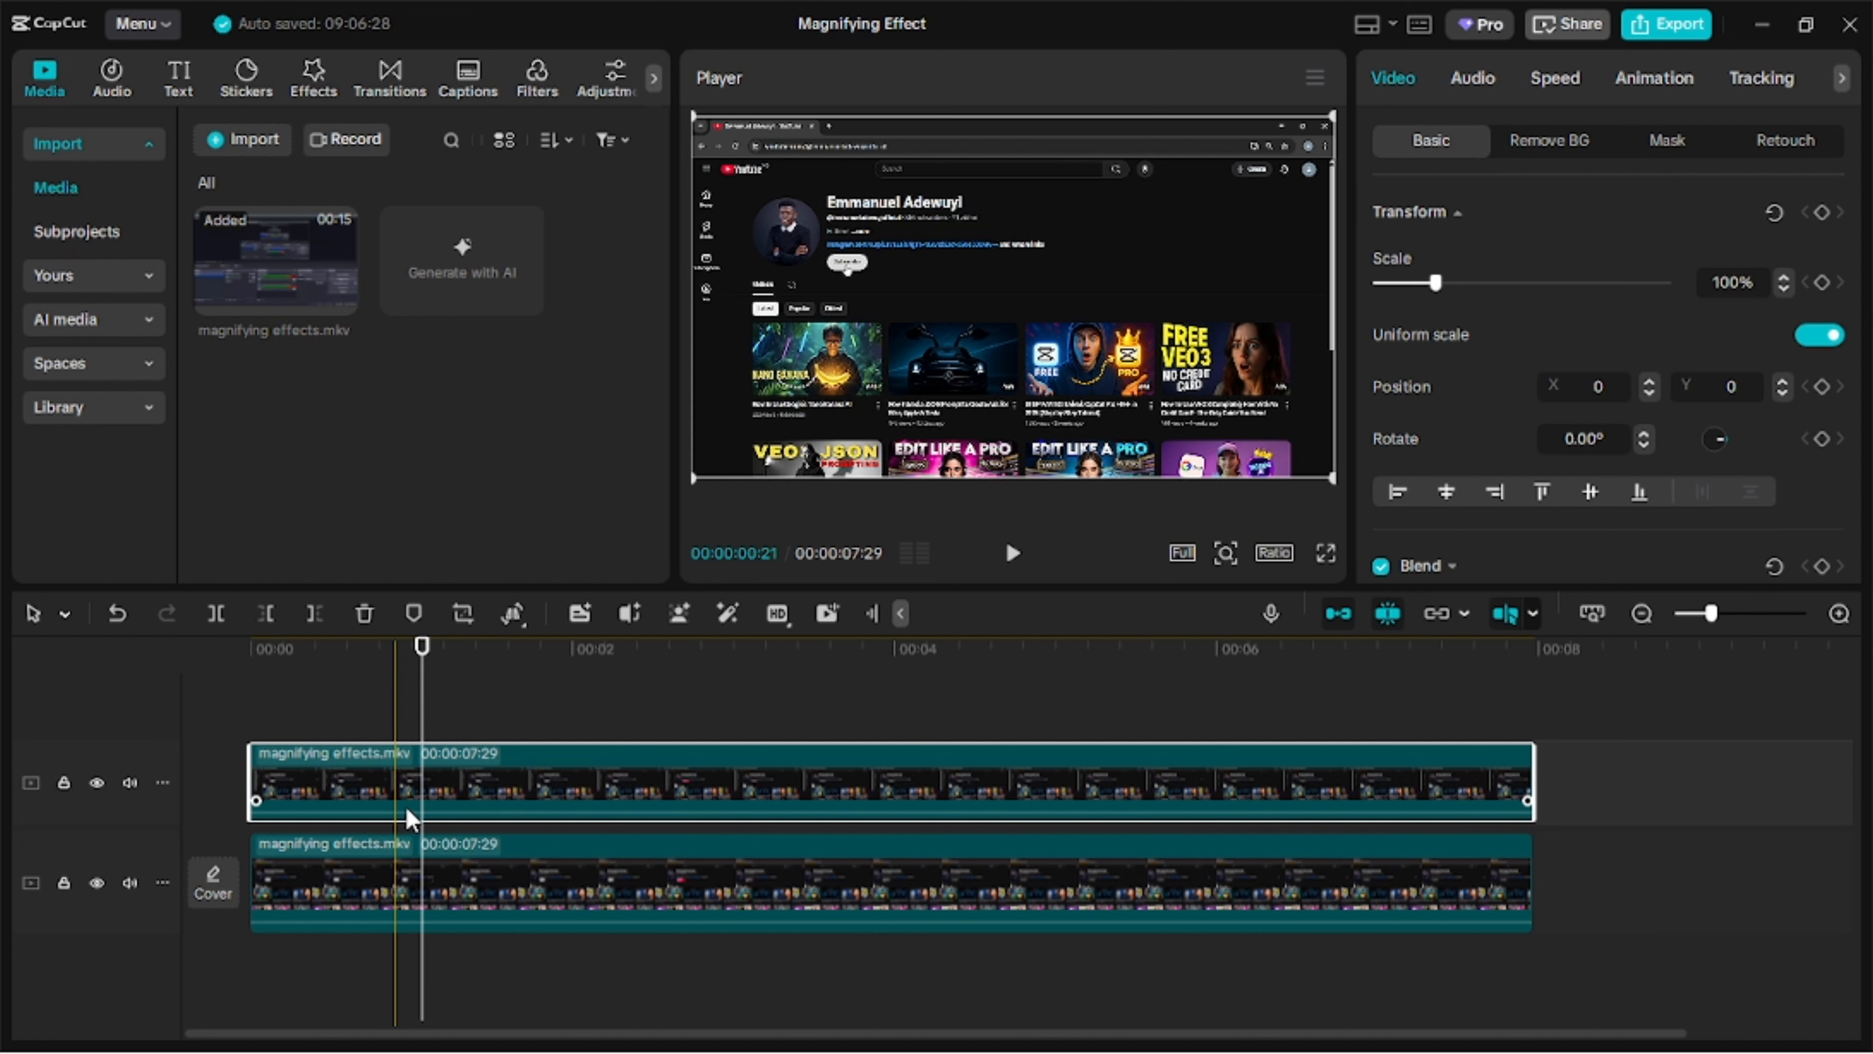
Disable the lower clip and keyframe the masked upper clip's scale from 100% at 00:00:01:02 to 115% at 00:00:01:14.
{"action": "left_click", "coordinate": [398, 886]}
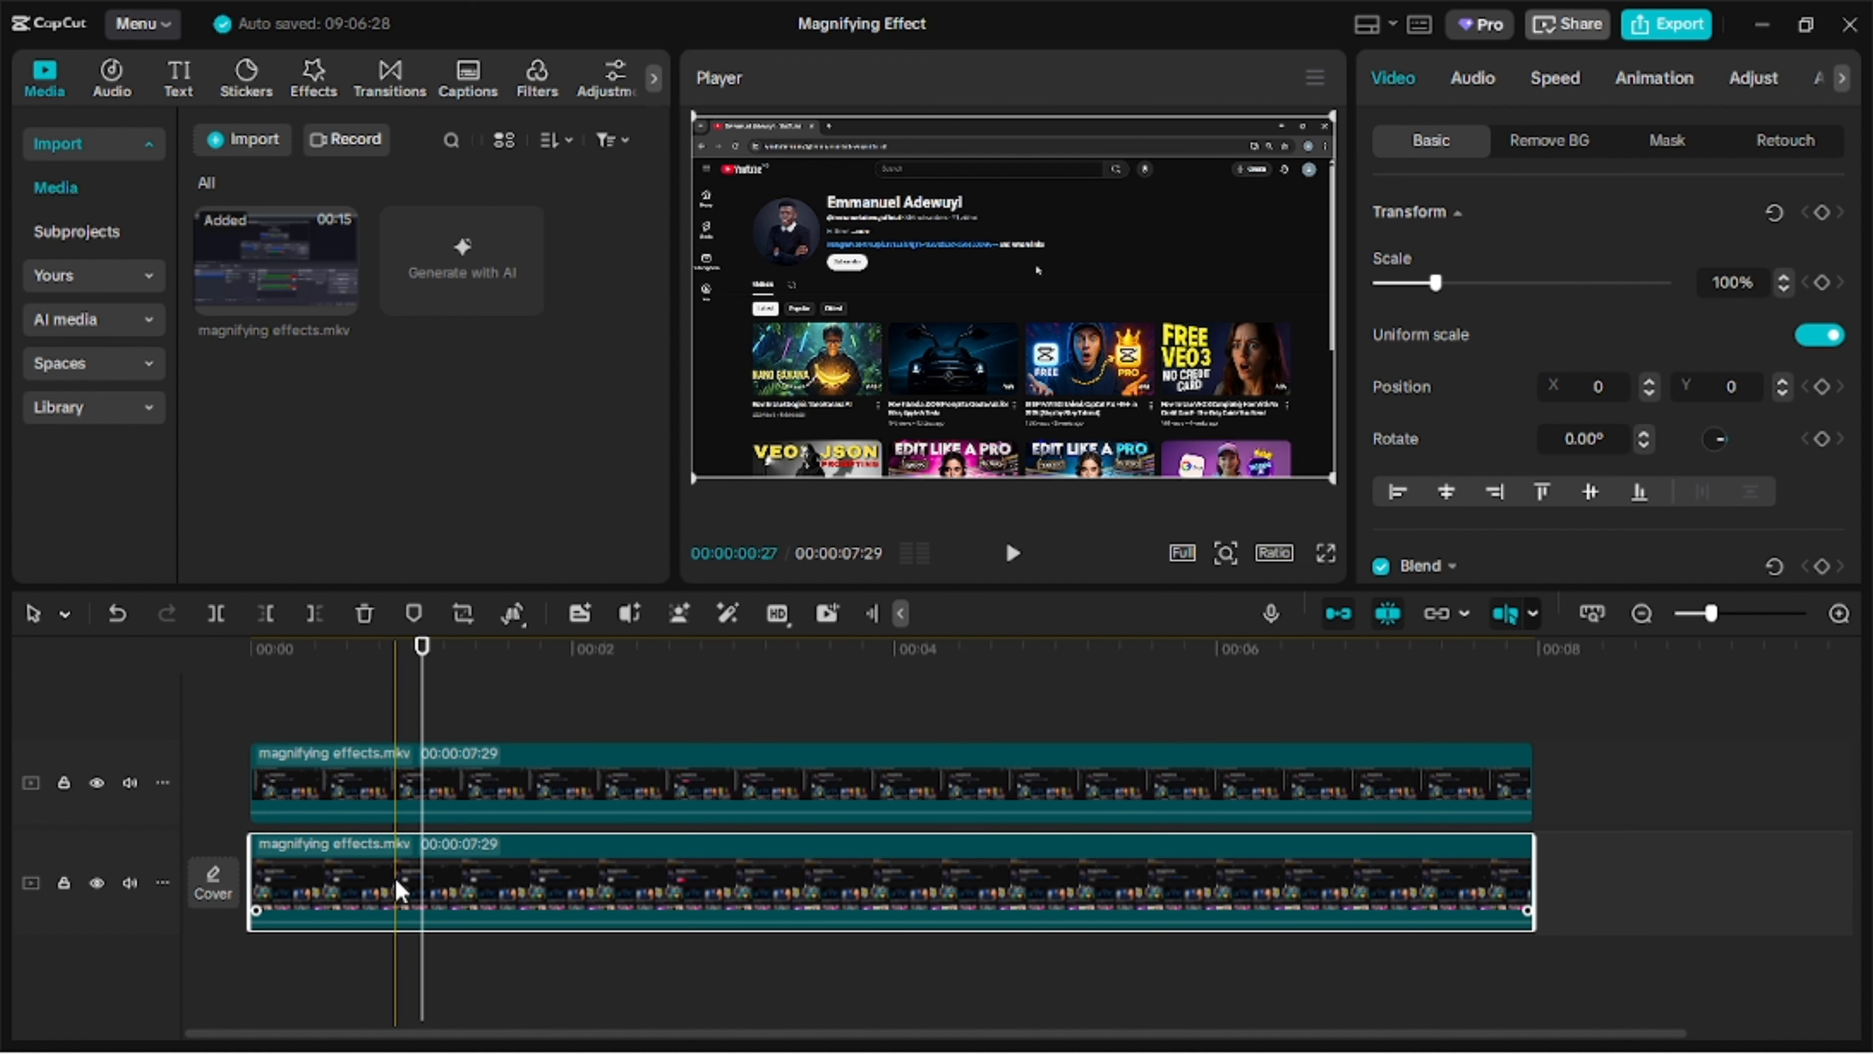
{"action": "key", "text": "v"}
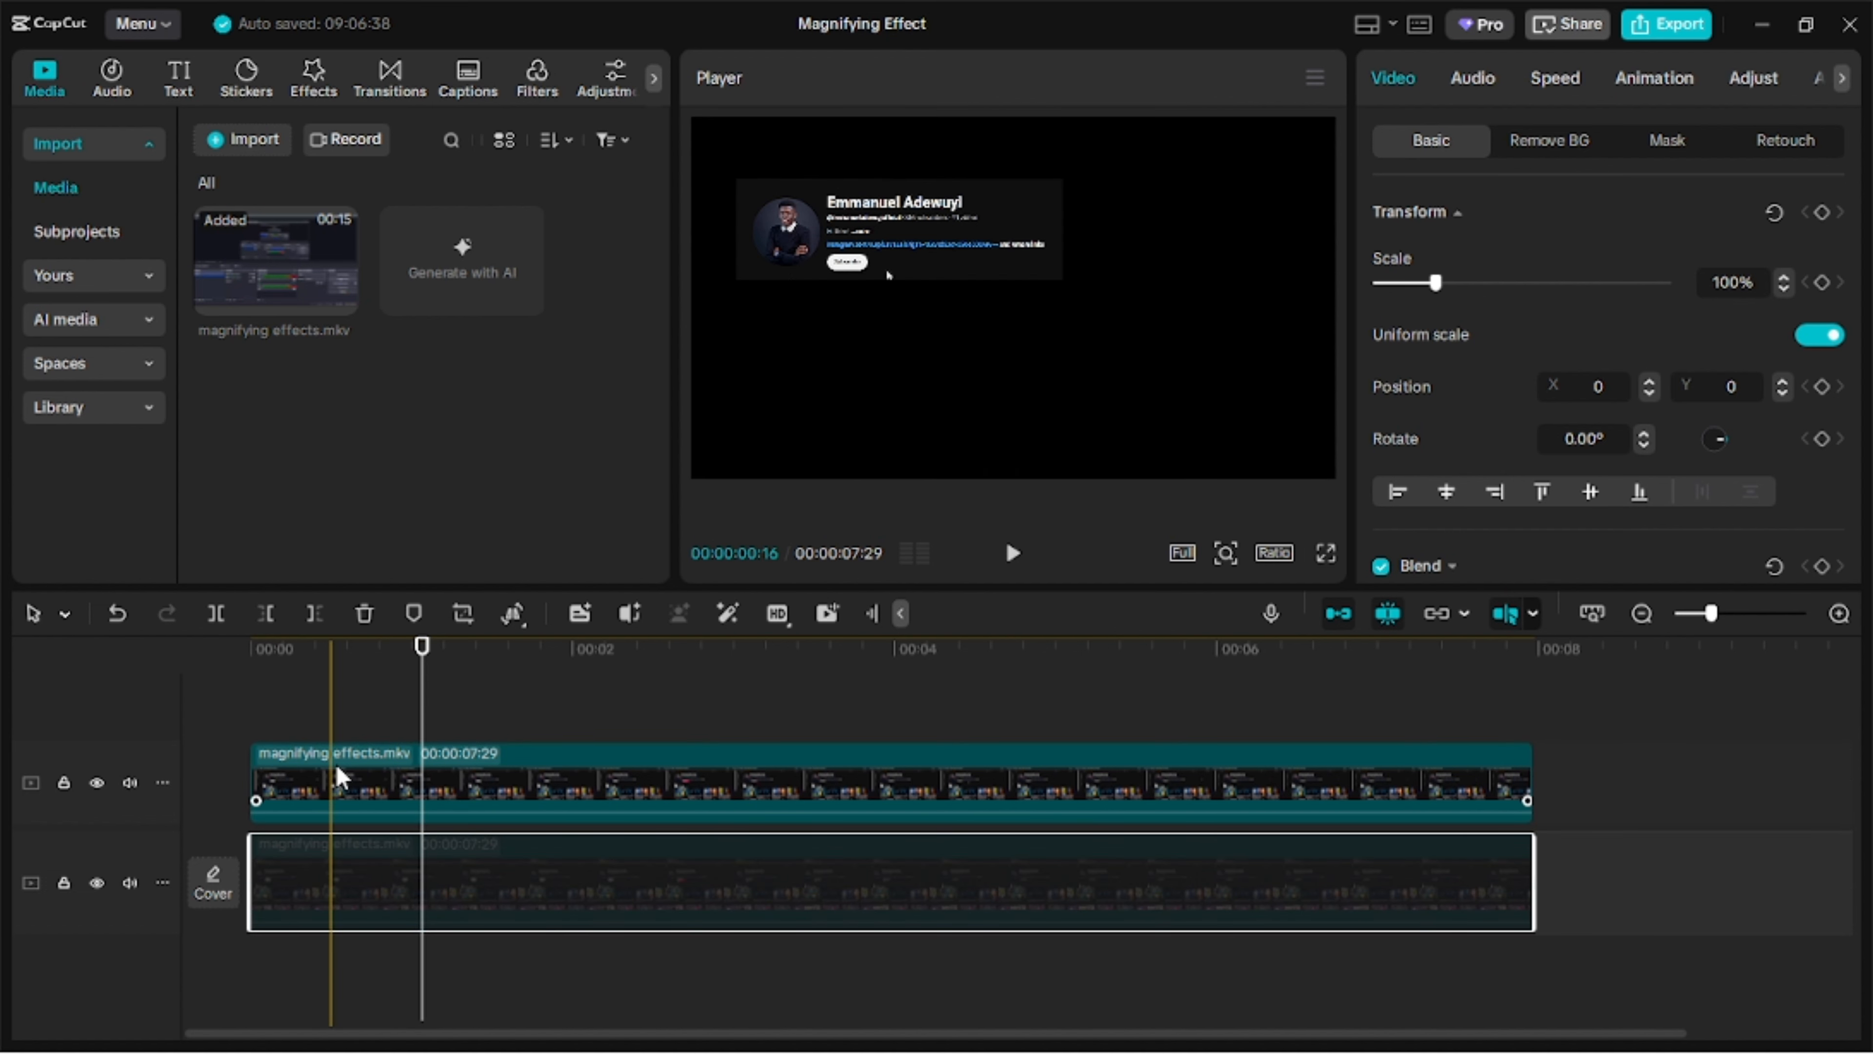
{"action": "left_click", "coordinate": [433, 797]}
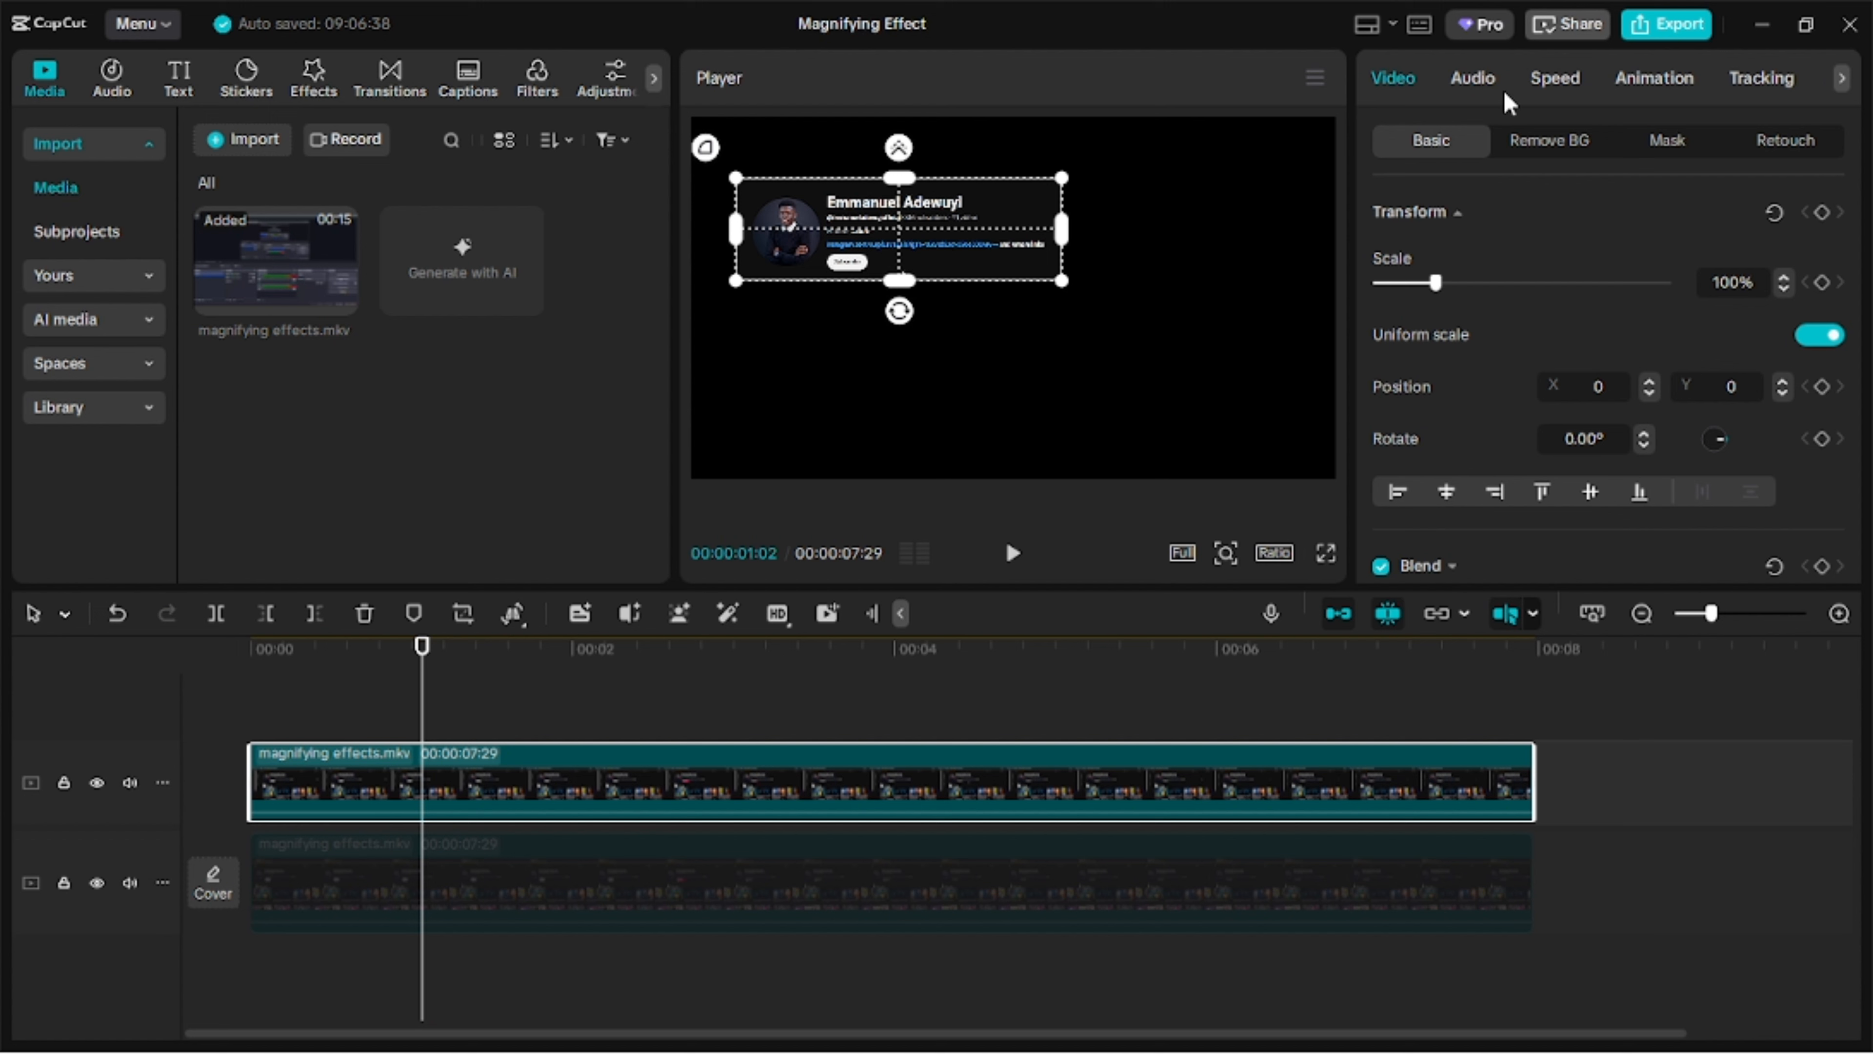
{"action": "left_click", "coordinate": [1535, 144]}
{"action": "left_click", "coordinate": [1434, 139]}
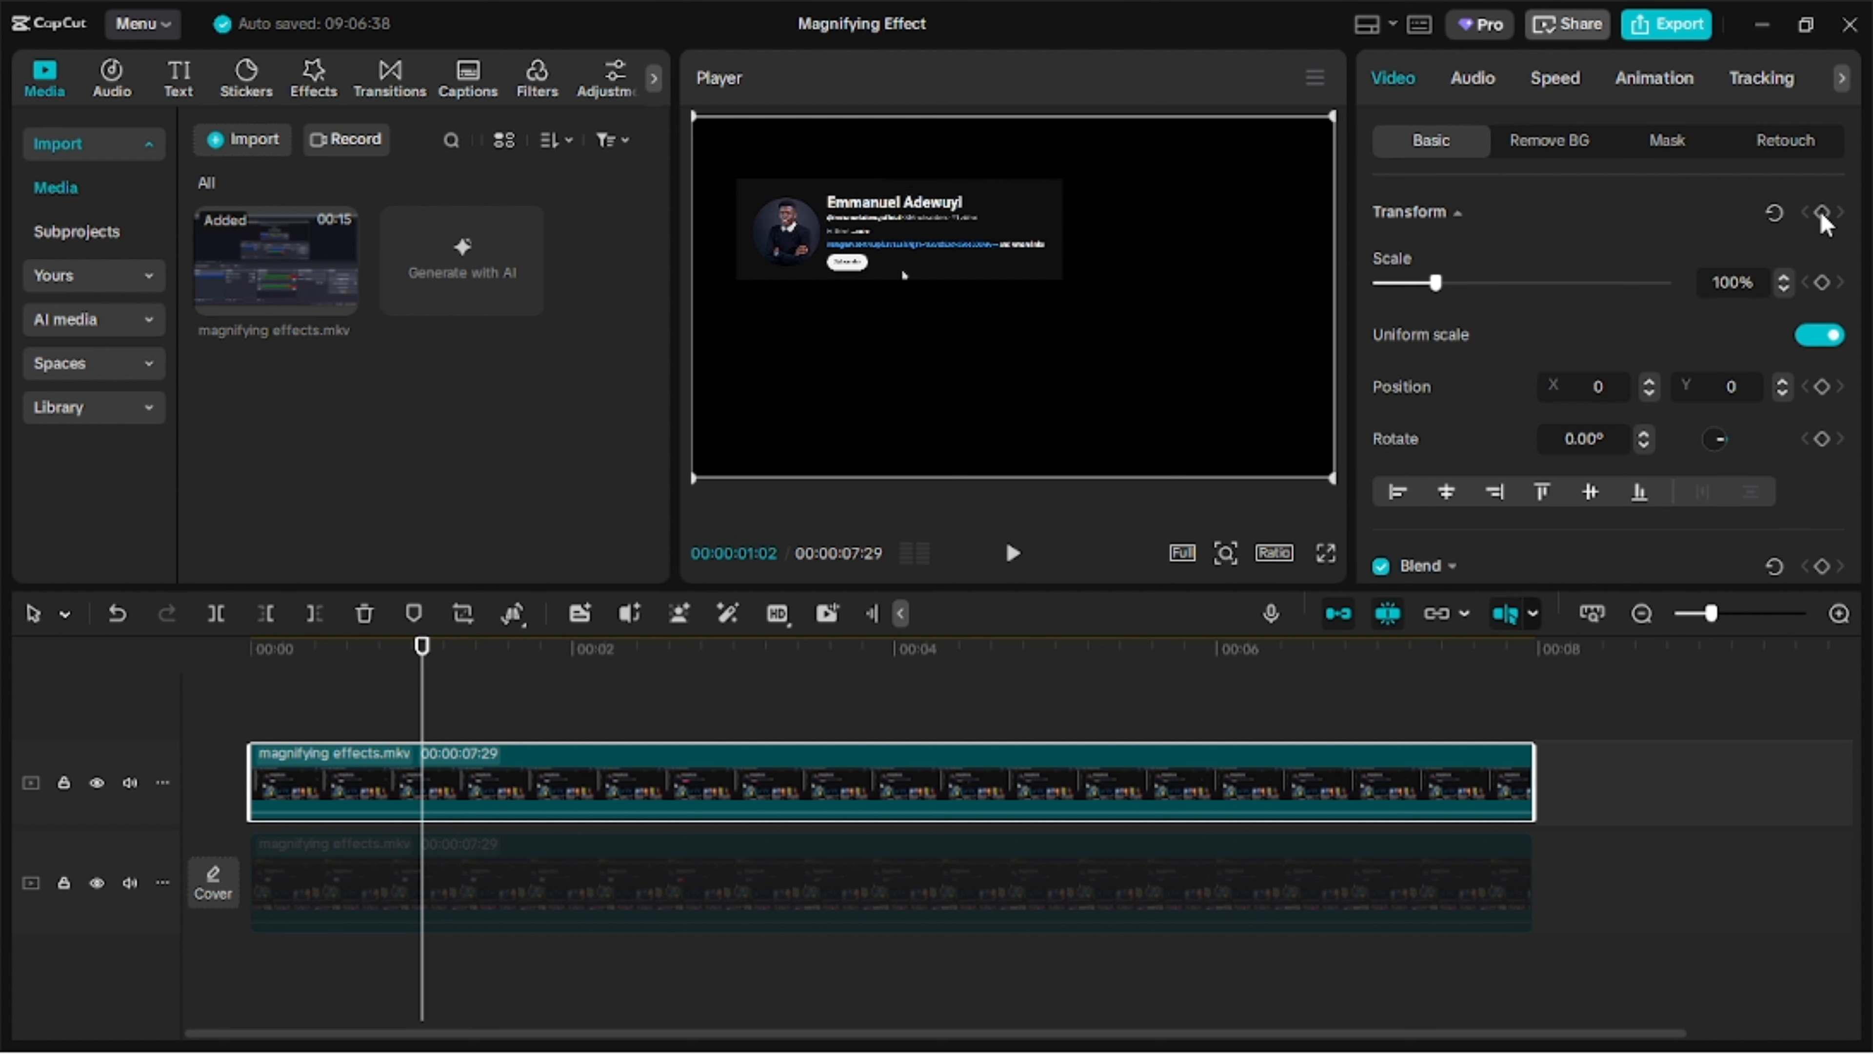
{"action": "left_click", "coordinate": [487, 664]}
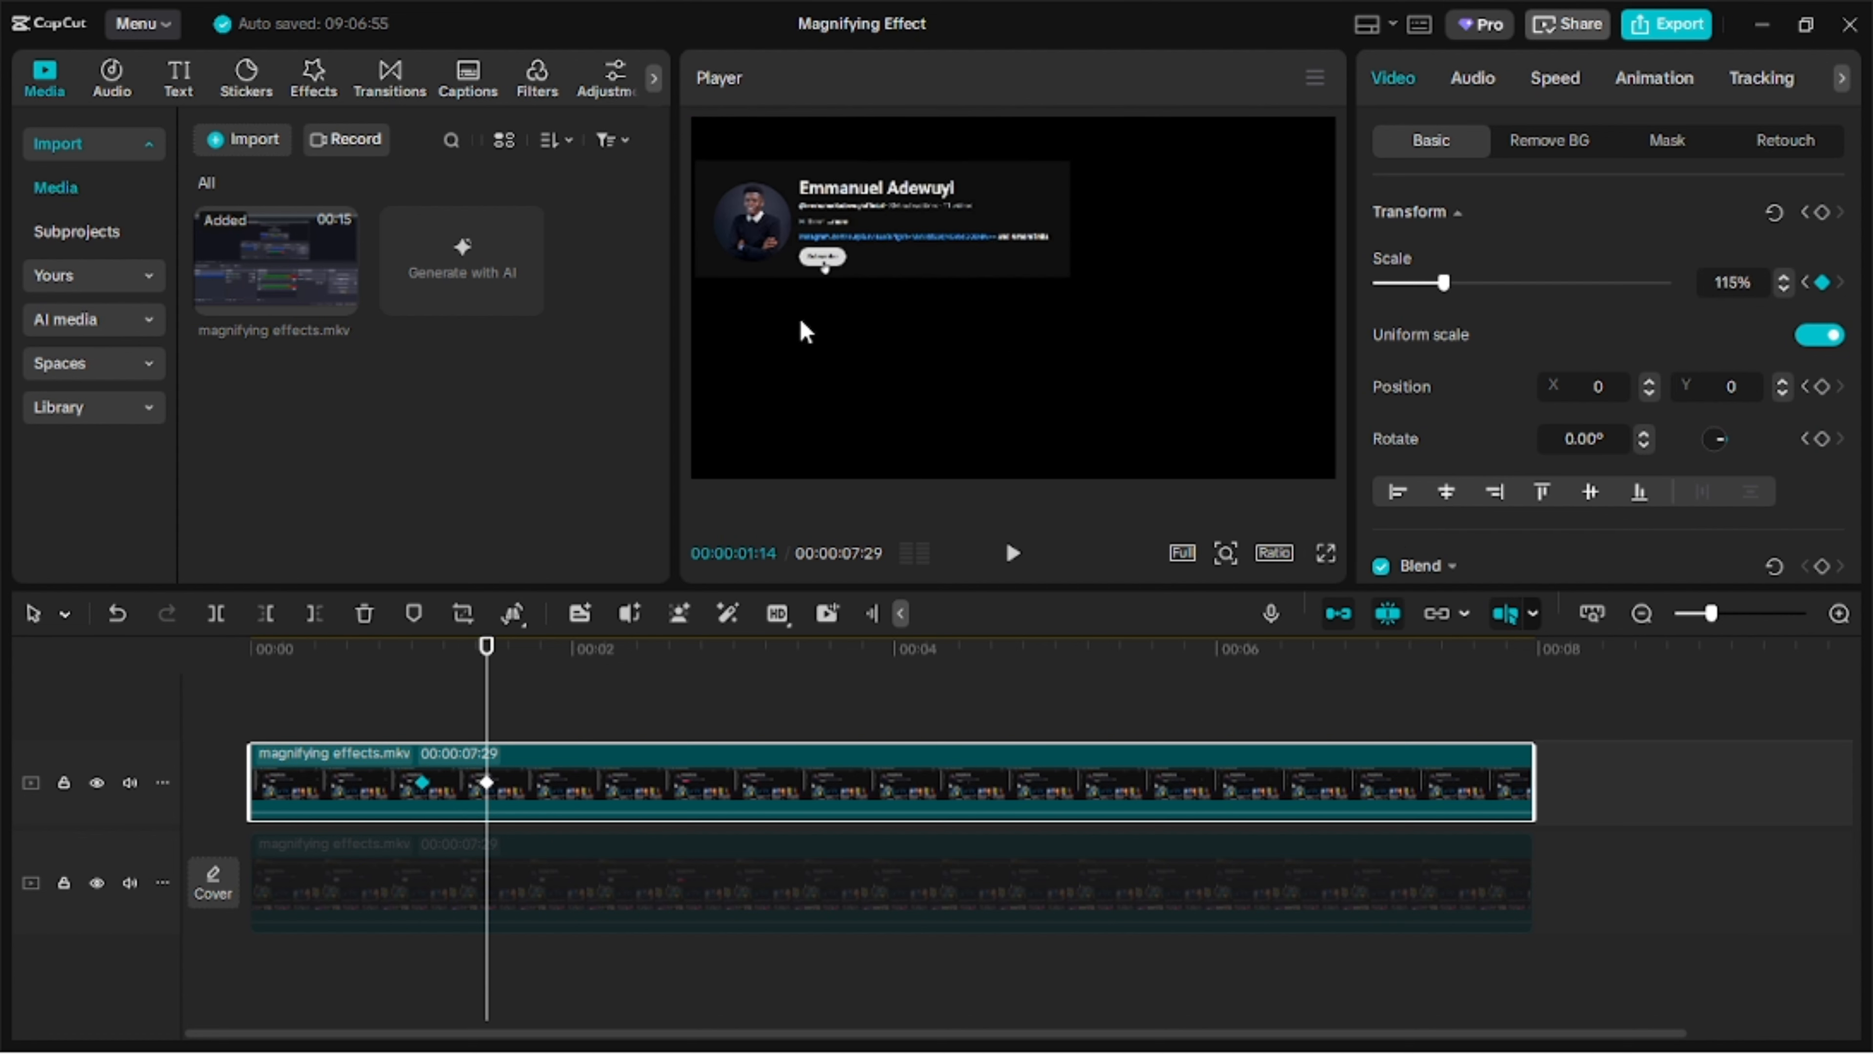
Add a transform keyframe at 00:00:06:00 on the upper clip holding 115% and set its scale to 100% at 00:00:06:20.
{"action": "left_click", "coordinate": [1216, 657]}
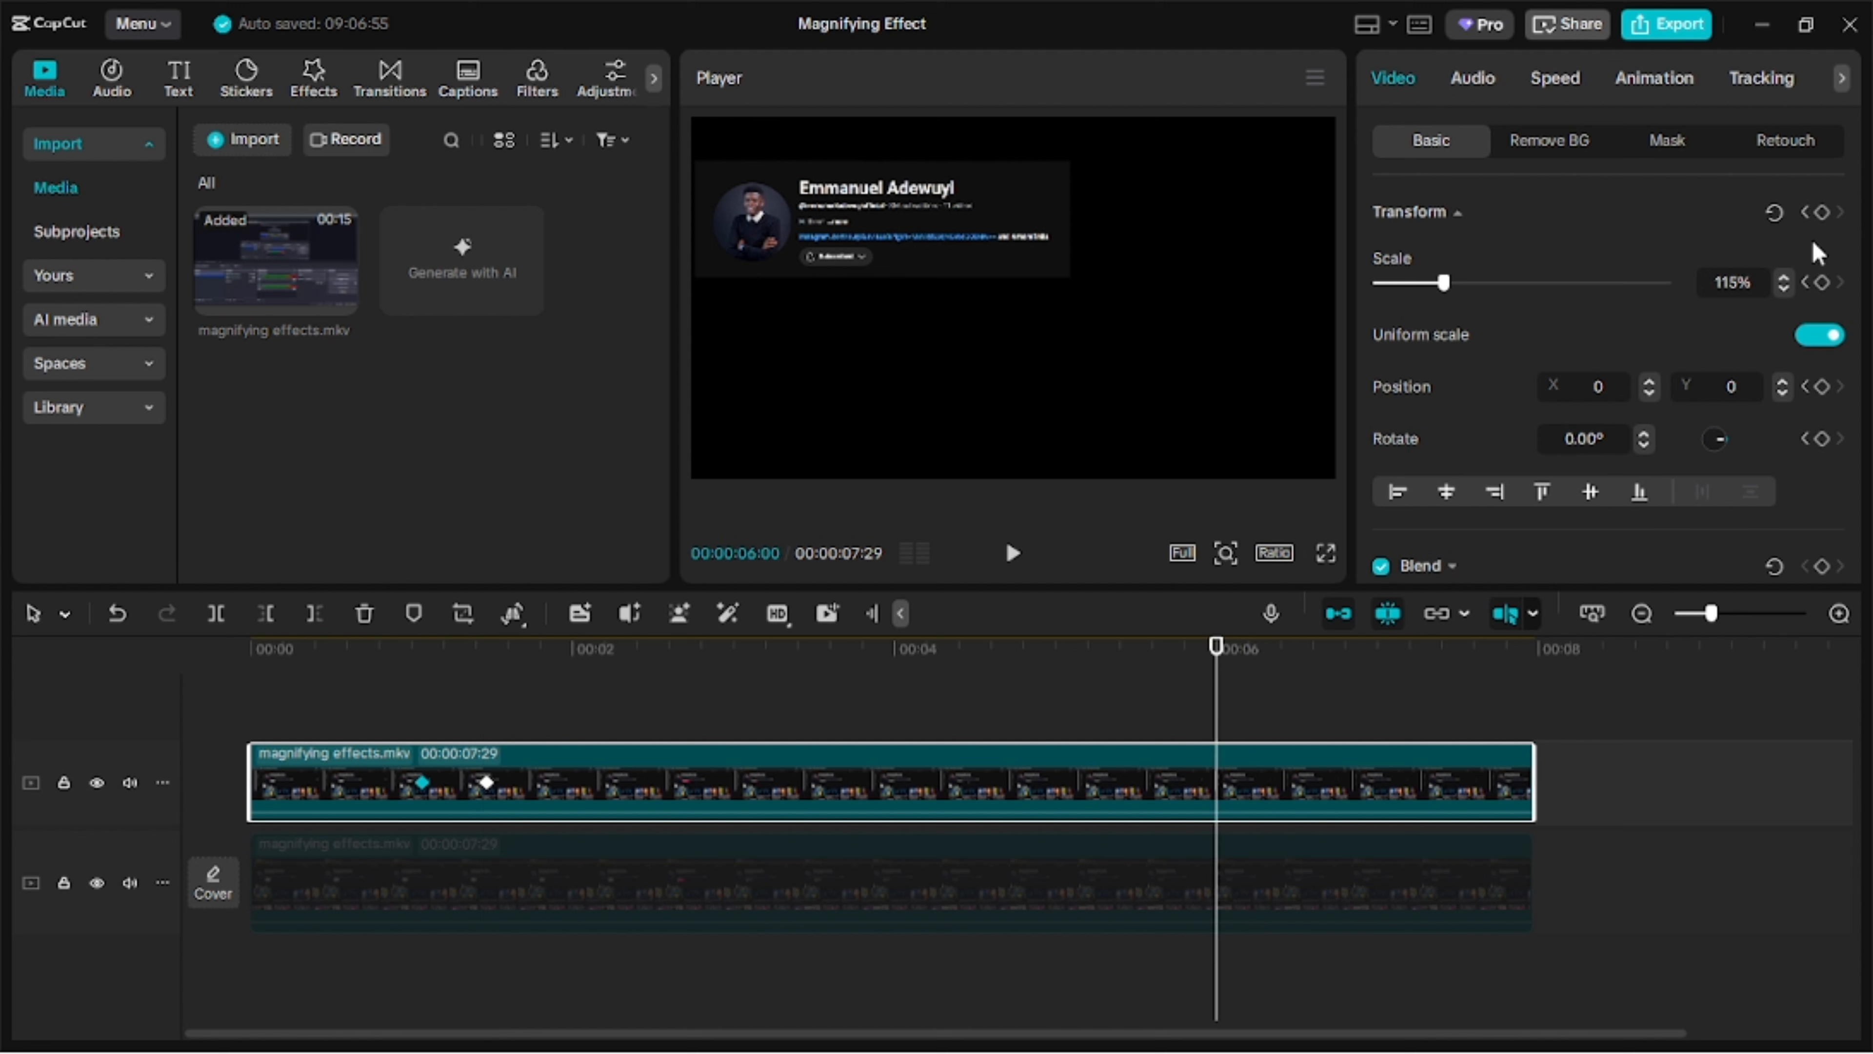
{"action": "left_click", "coordinate": [1326, 655]}
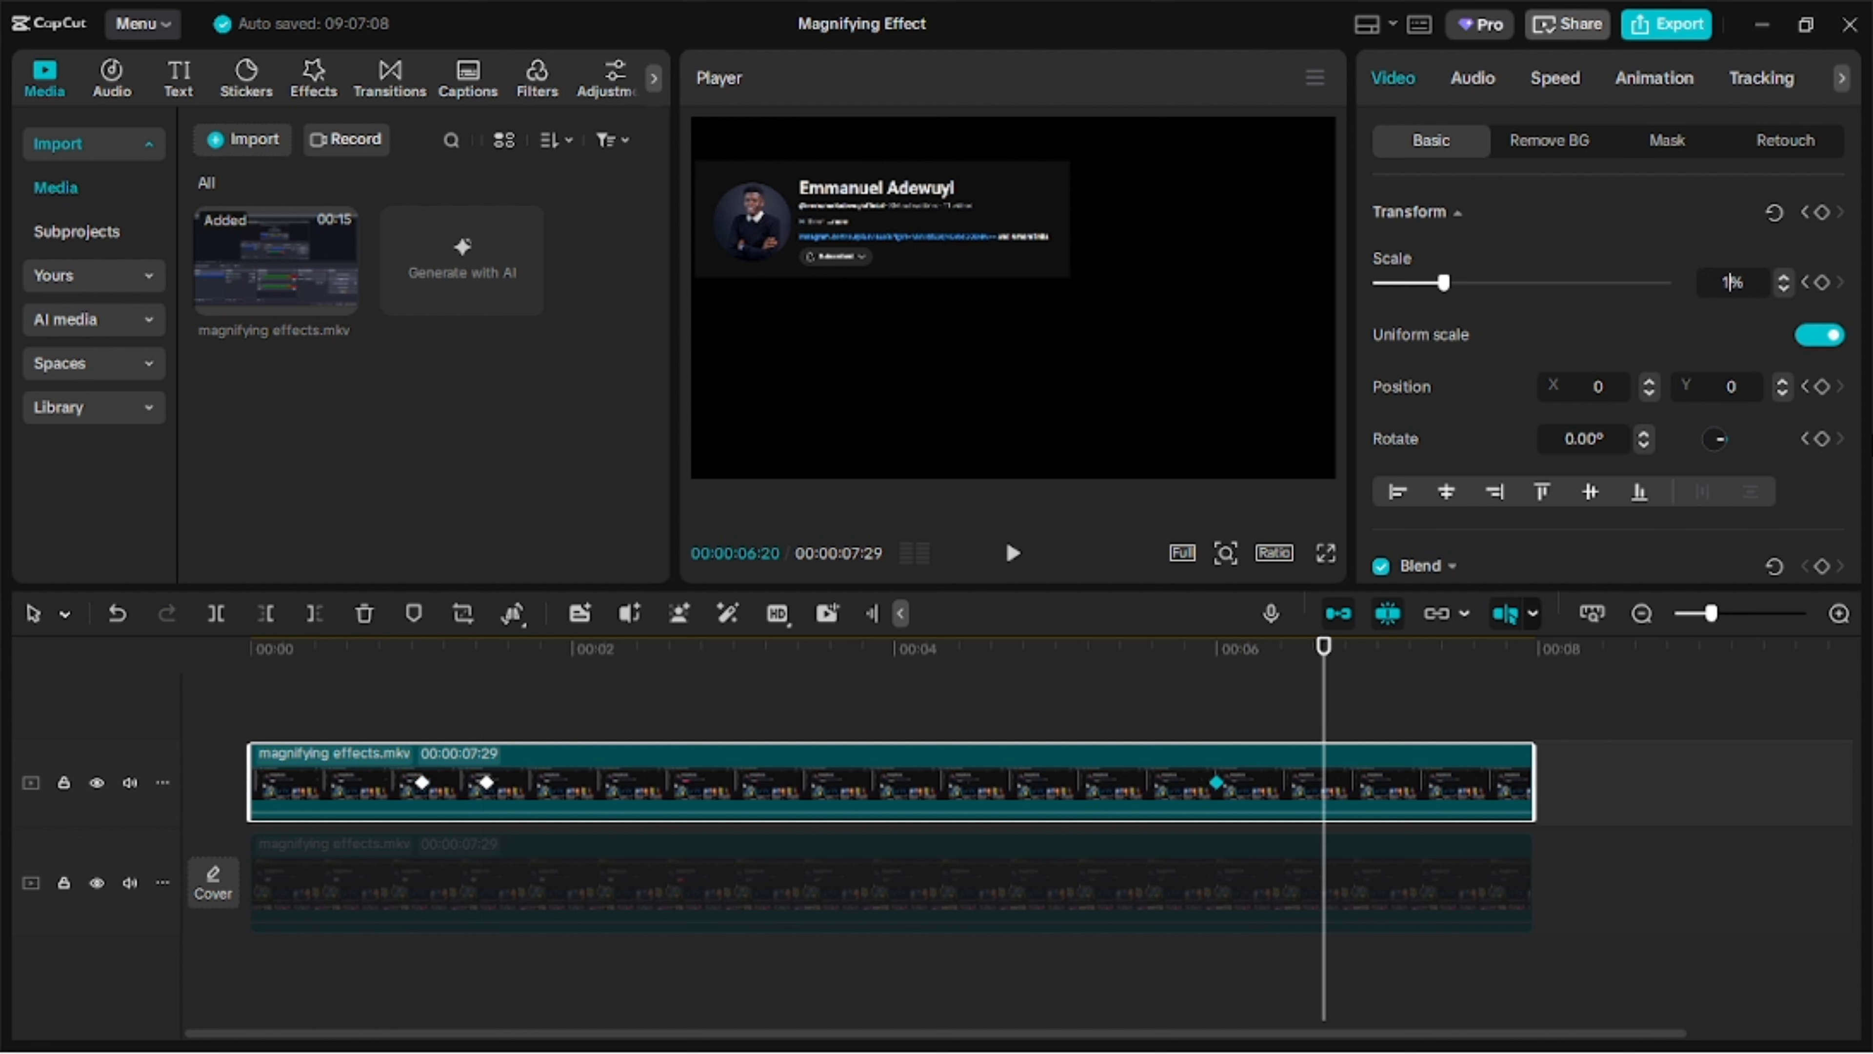
{"action": "type", "text": "00"}
{"action": "key", "text": "Return"}
Re-enable the lower clip, preview the zoom and add a 100% opacity keyframe to that clip at 00:00:01:02.
{"action": "left_click", "coordinate": [375, 865]}
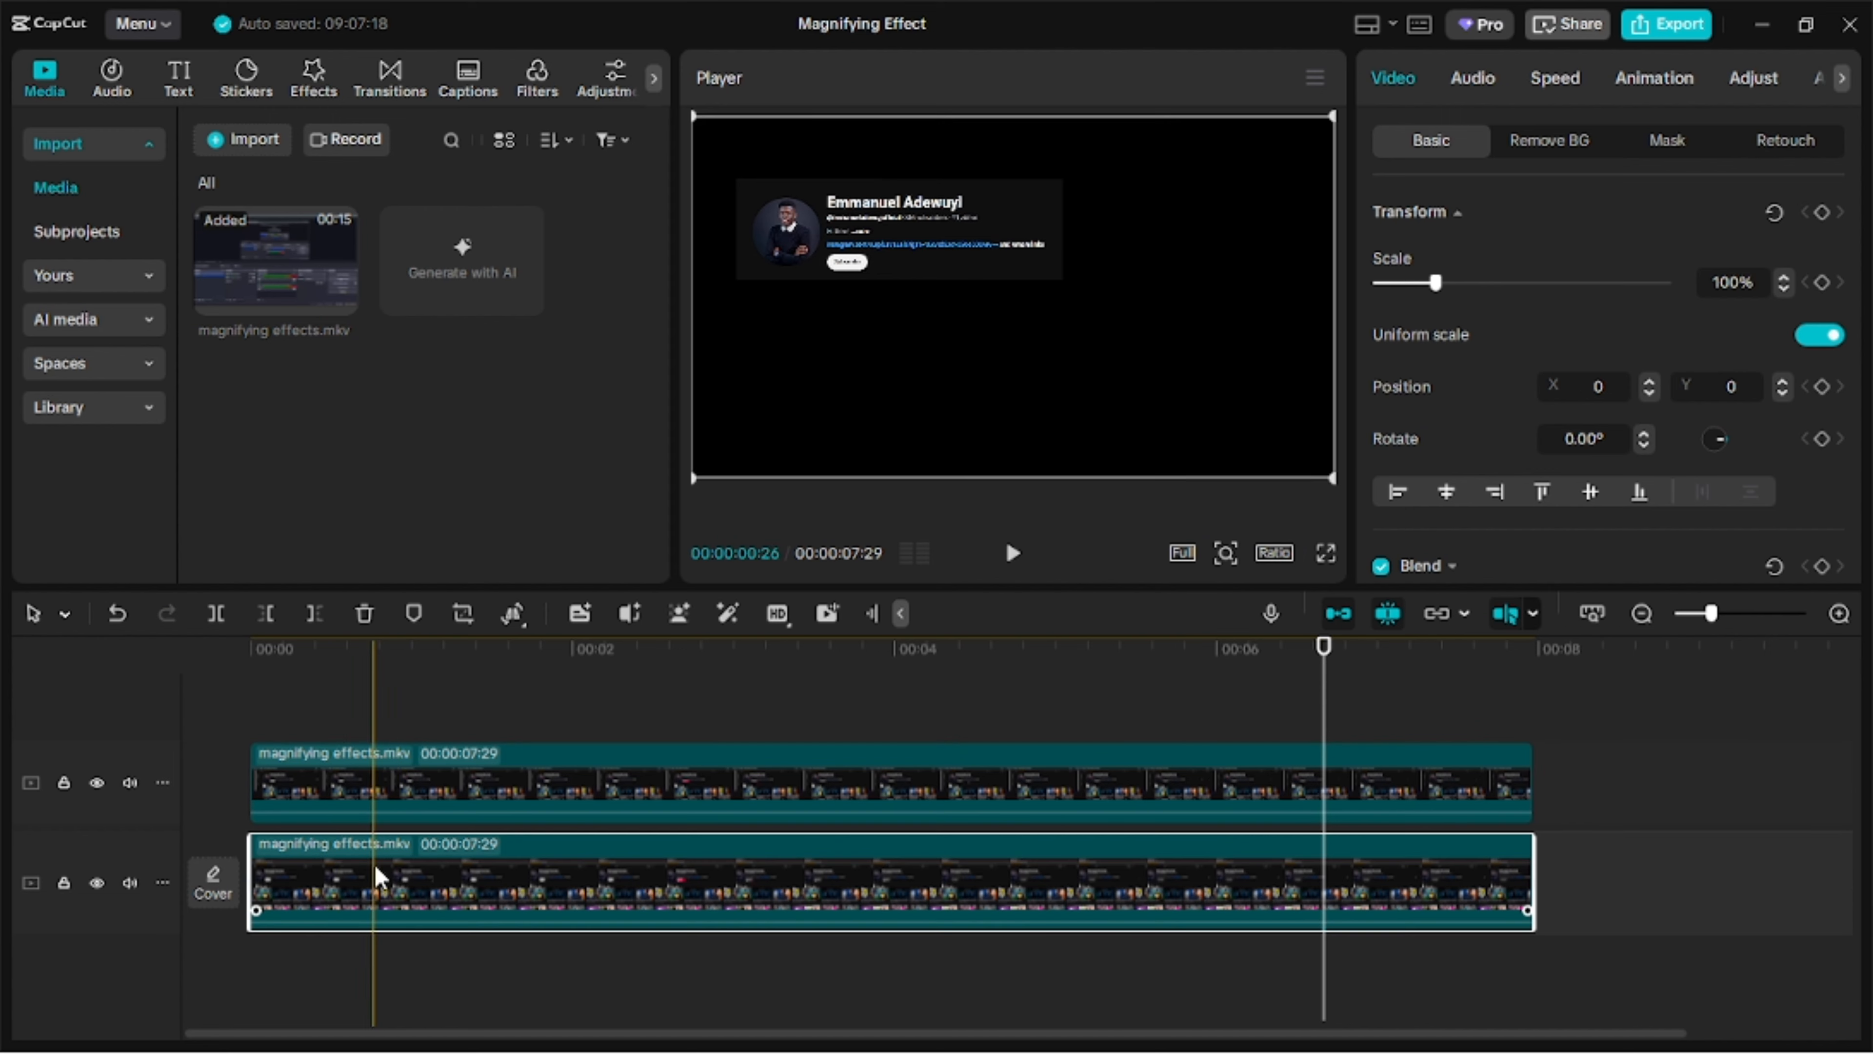
{"action": "key", "text": "space"}
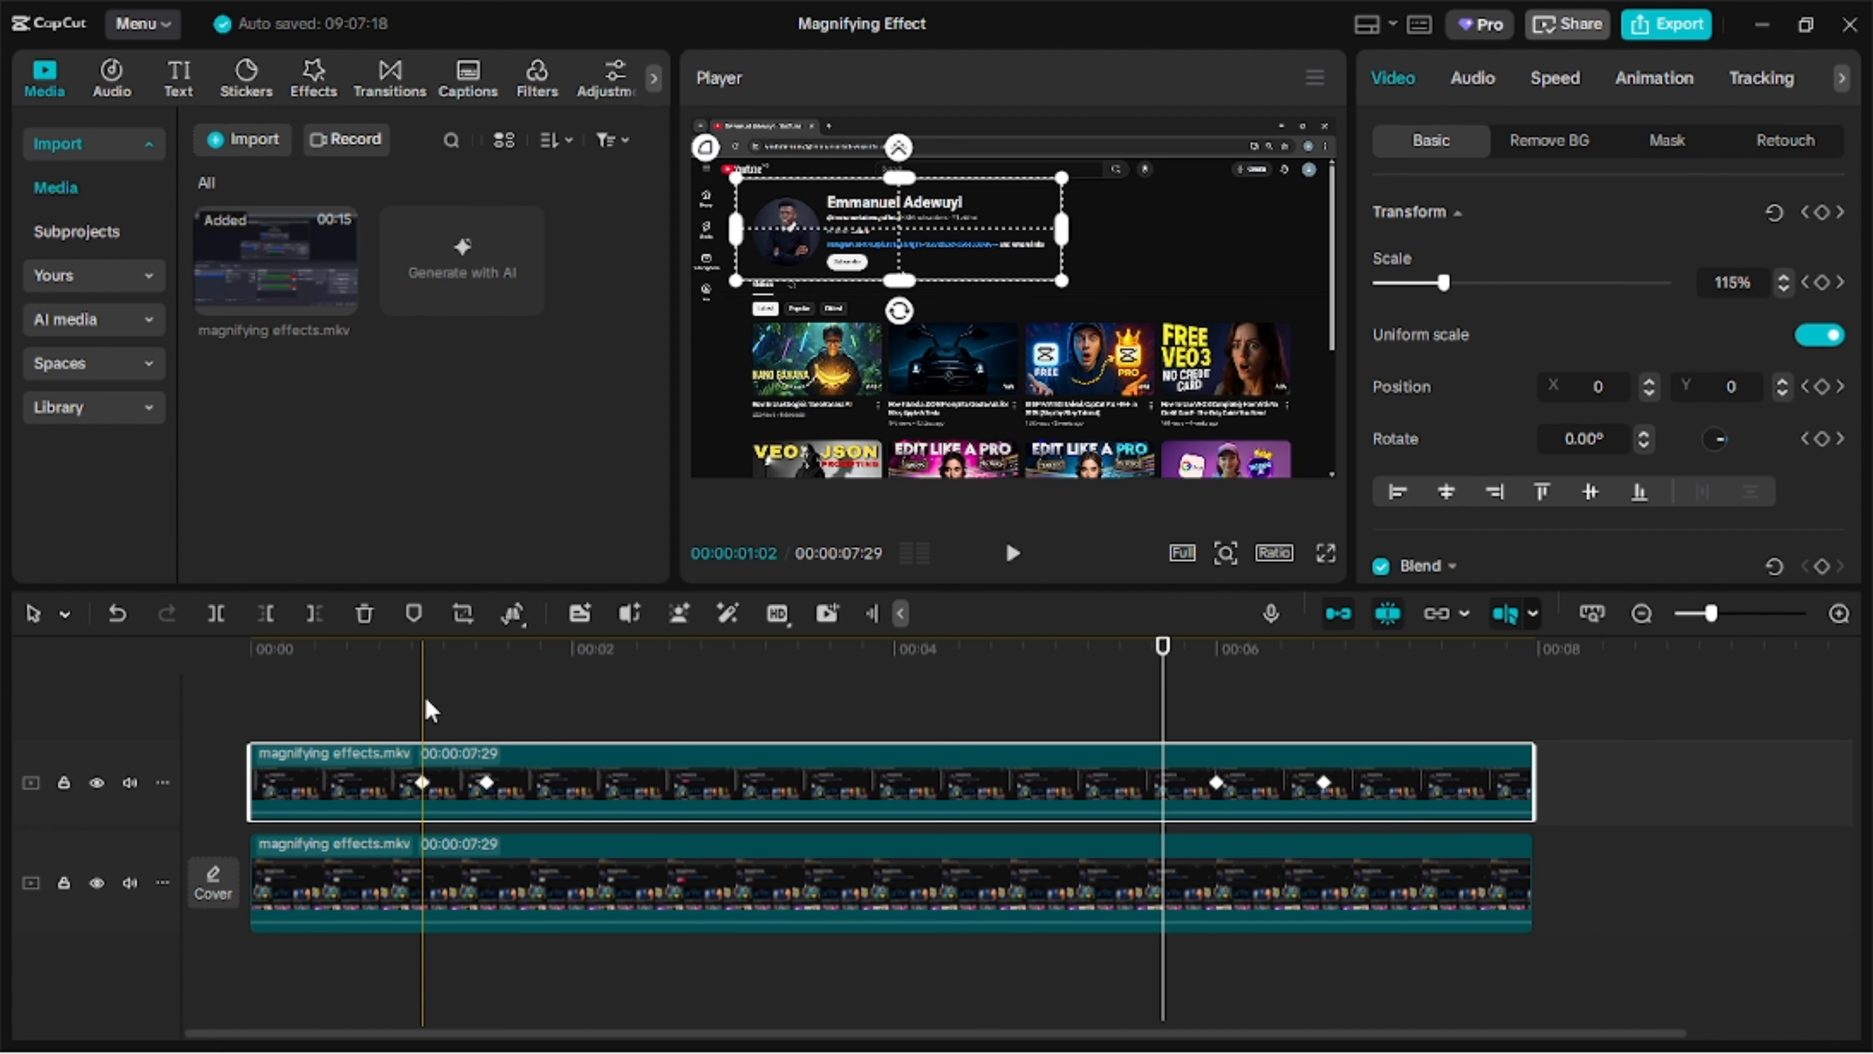
{"action": "left_click", "coordinate": [422, 698]}
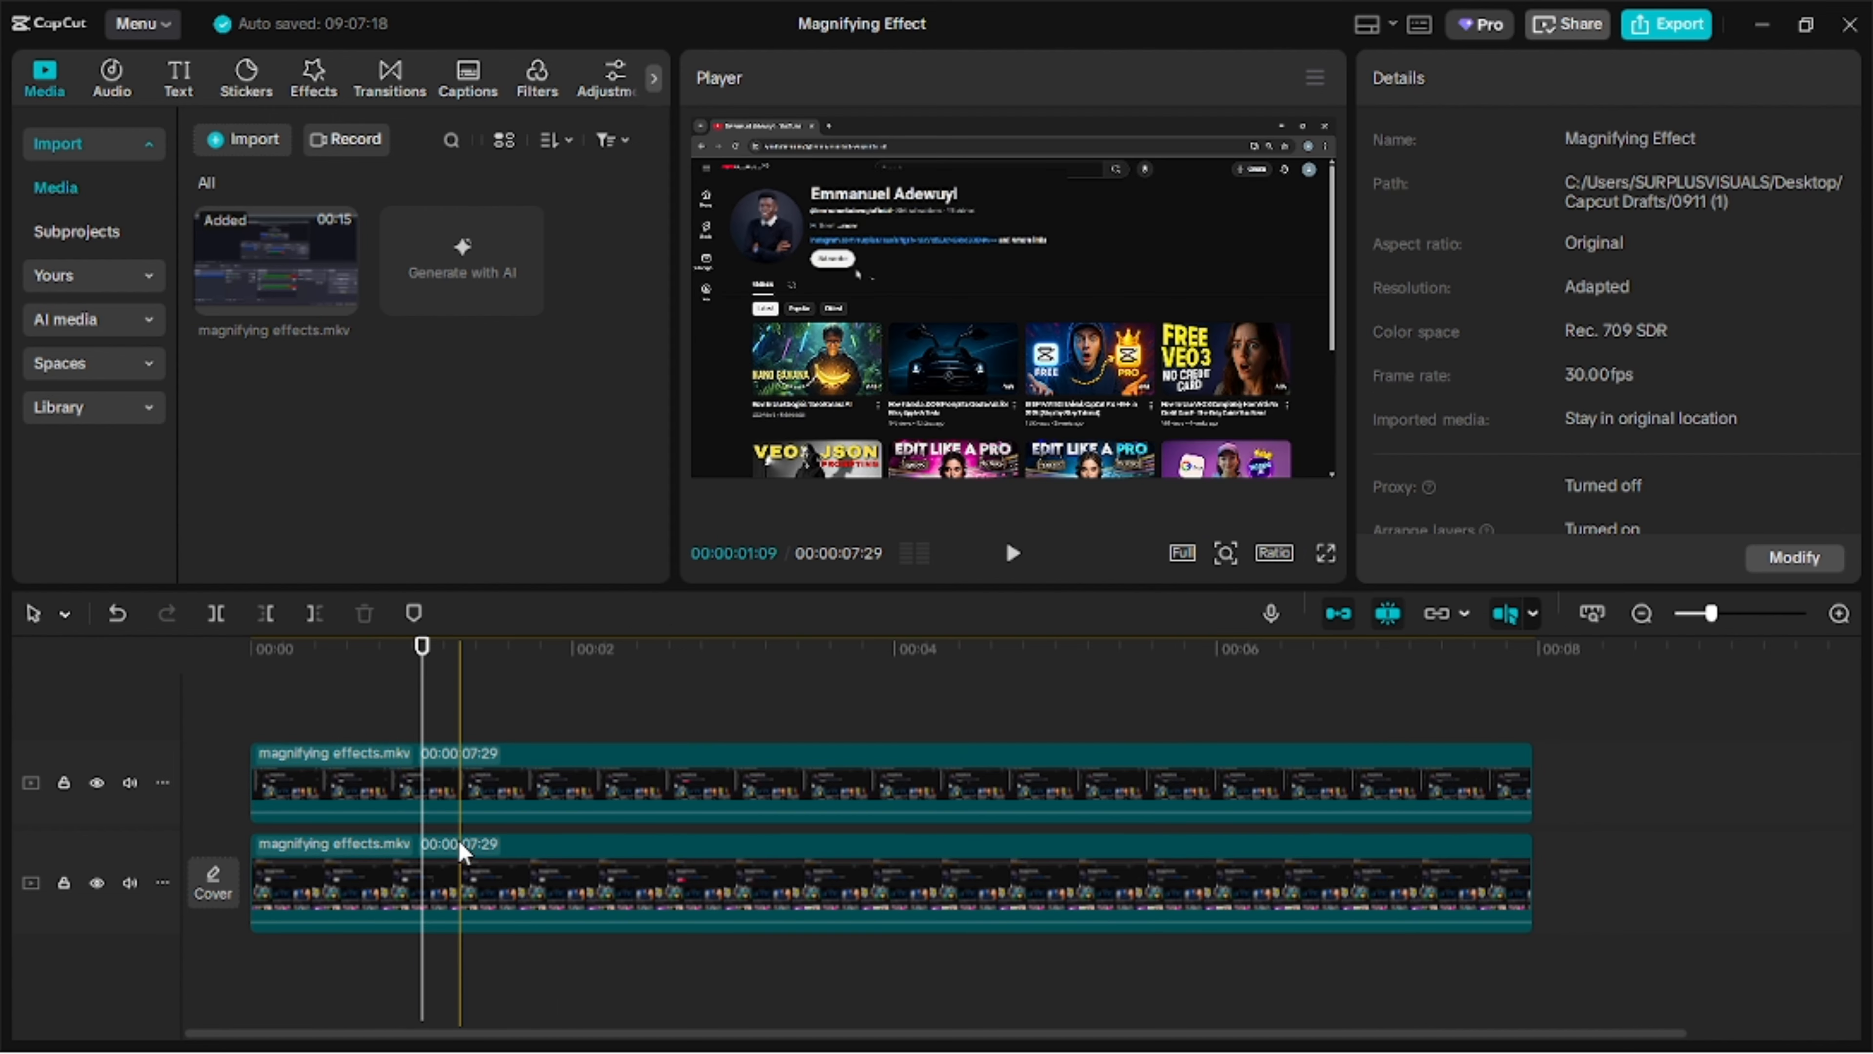
{"action": "left_click", "coordinate": [463, 892]}
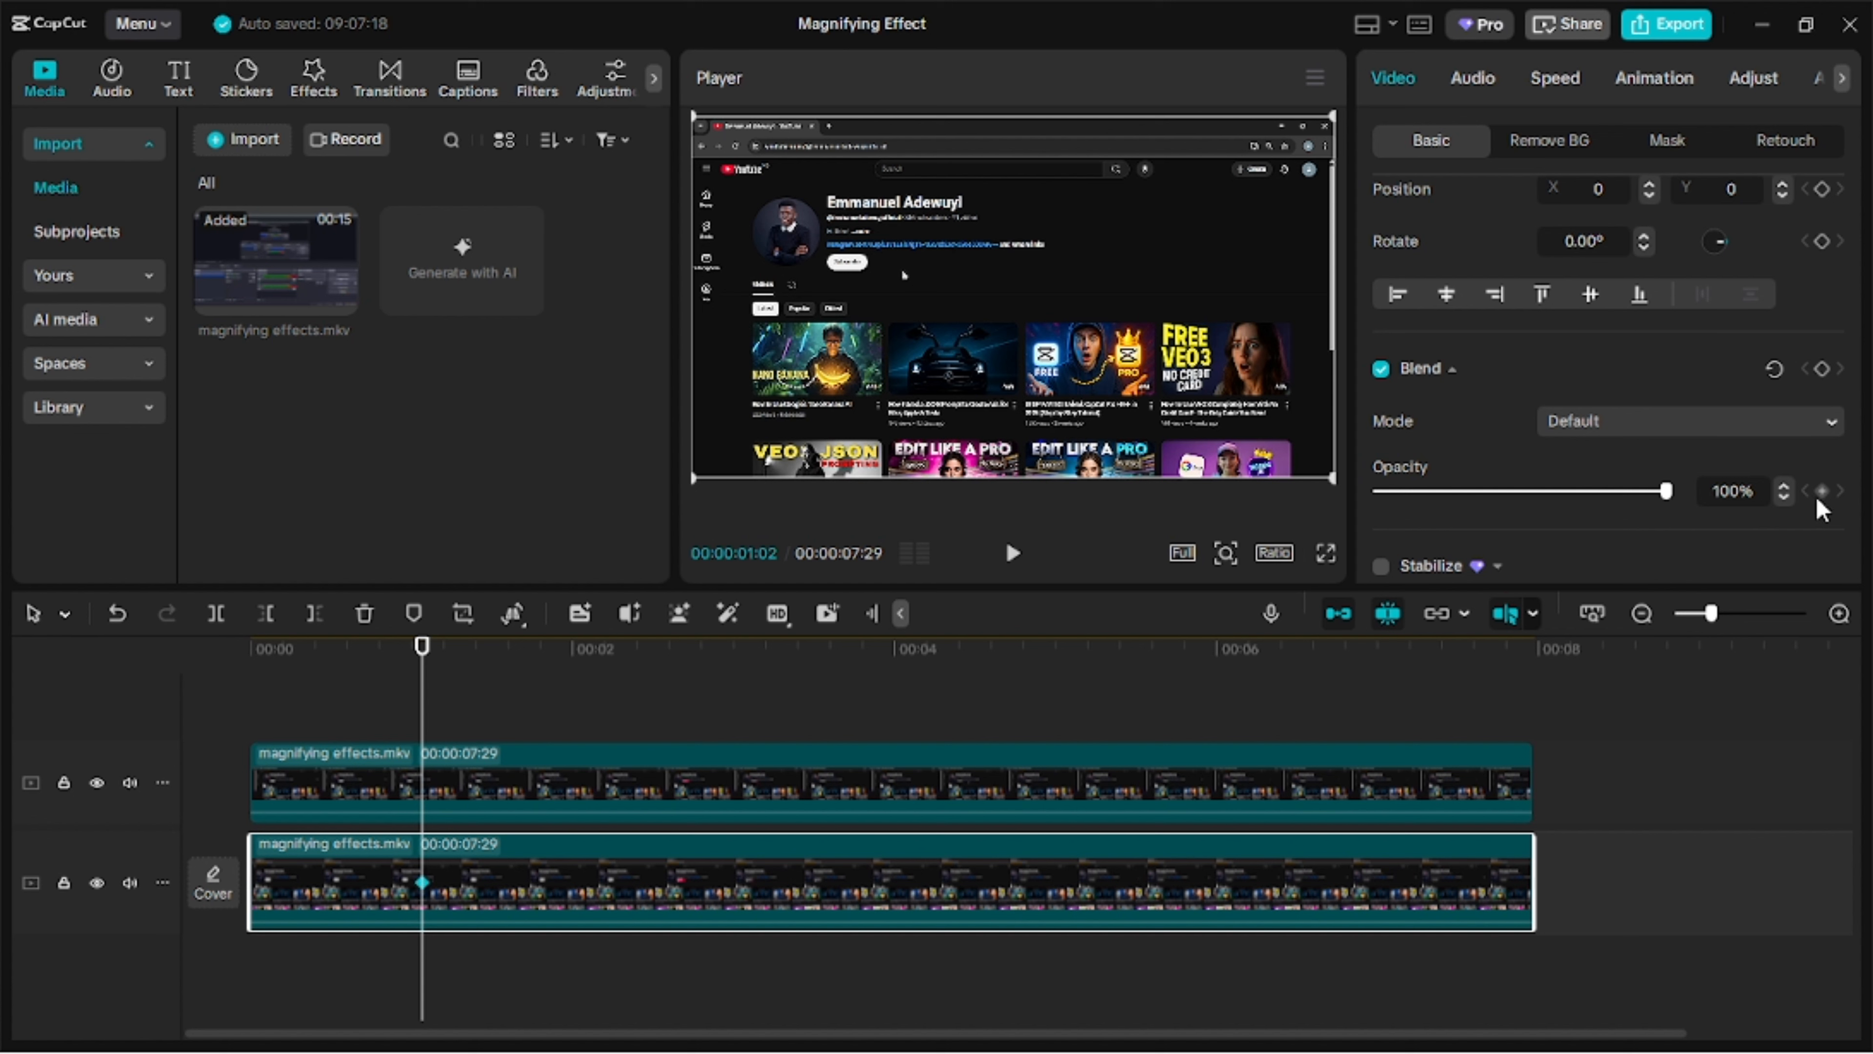
Set the lower clip's opacity to 30% at 00:00:01:14 to darken the surroundings of the magnified header.
{"action": "left_click", "coordinate": [471, 779]}
{"action": "left_click", "coordinate": [489, 703]}
{"action": "left_click", "coordinate": [526, 867]}
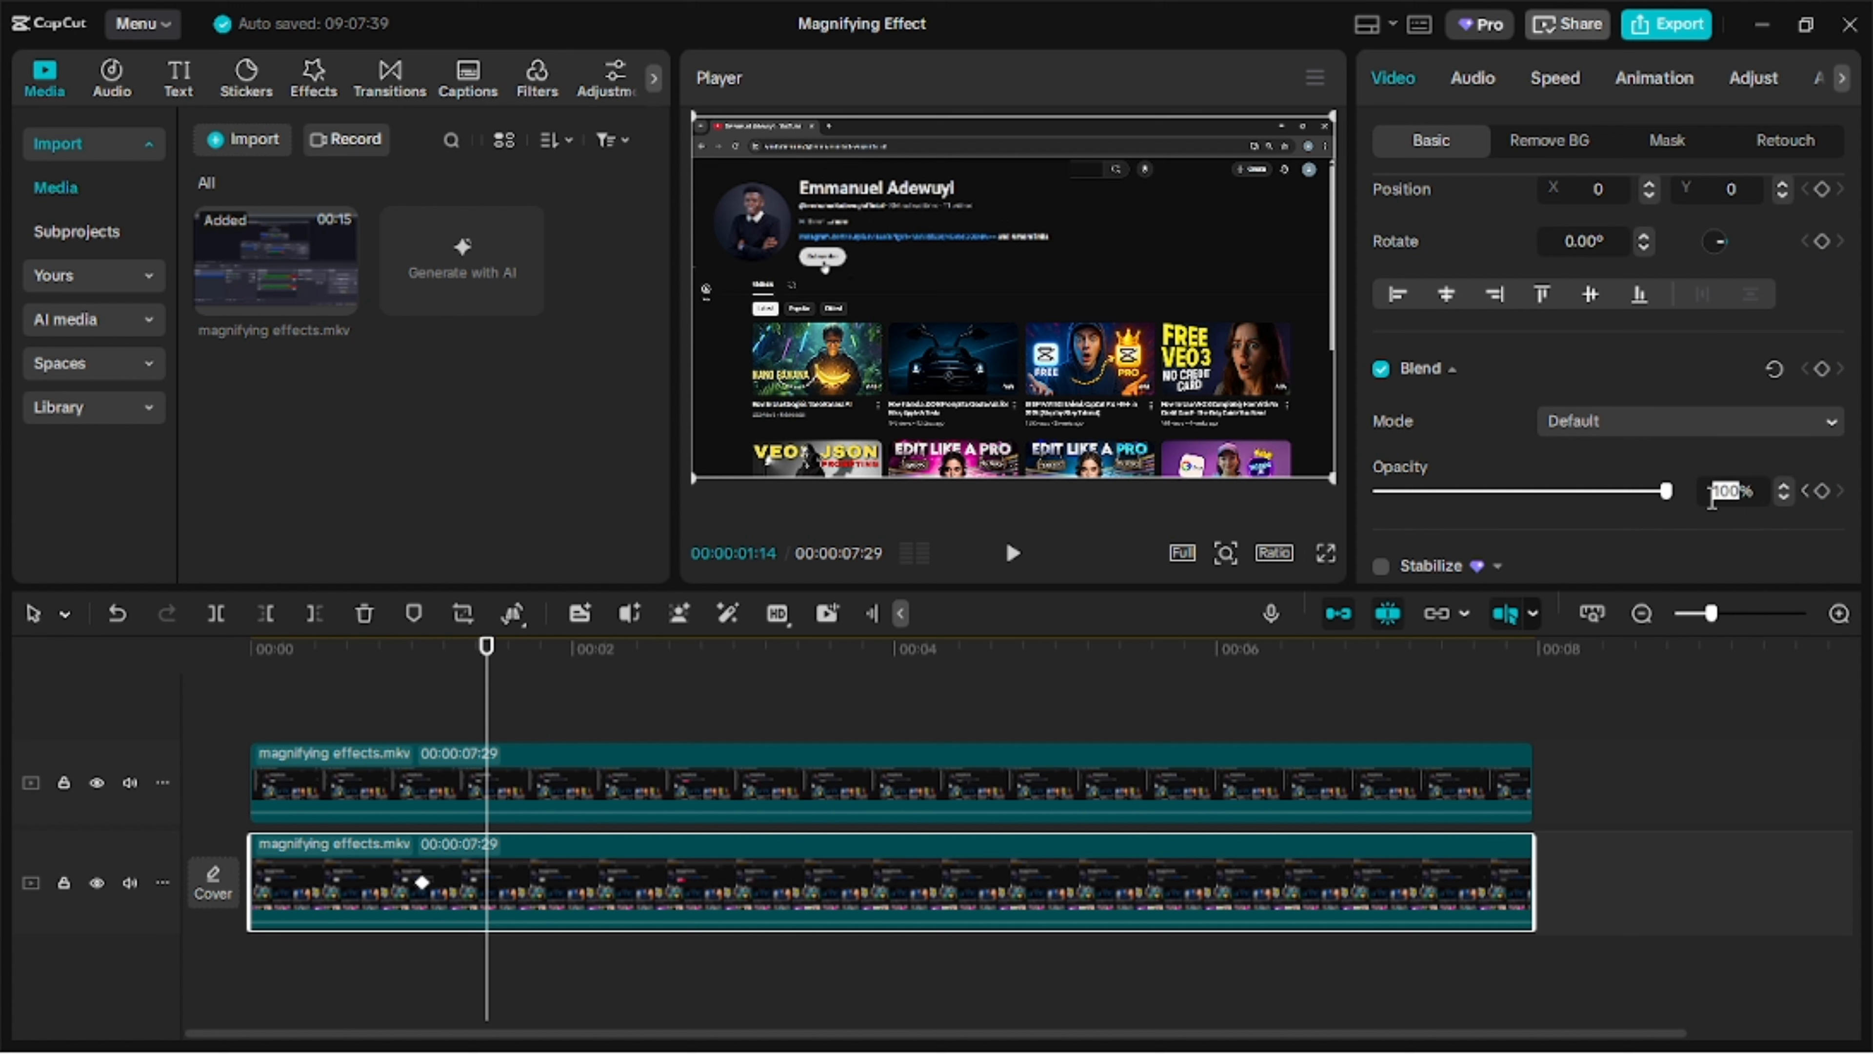
{"action": "type", "text": "96"}
{"action": "key", "text": "Return"}
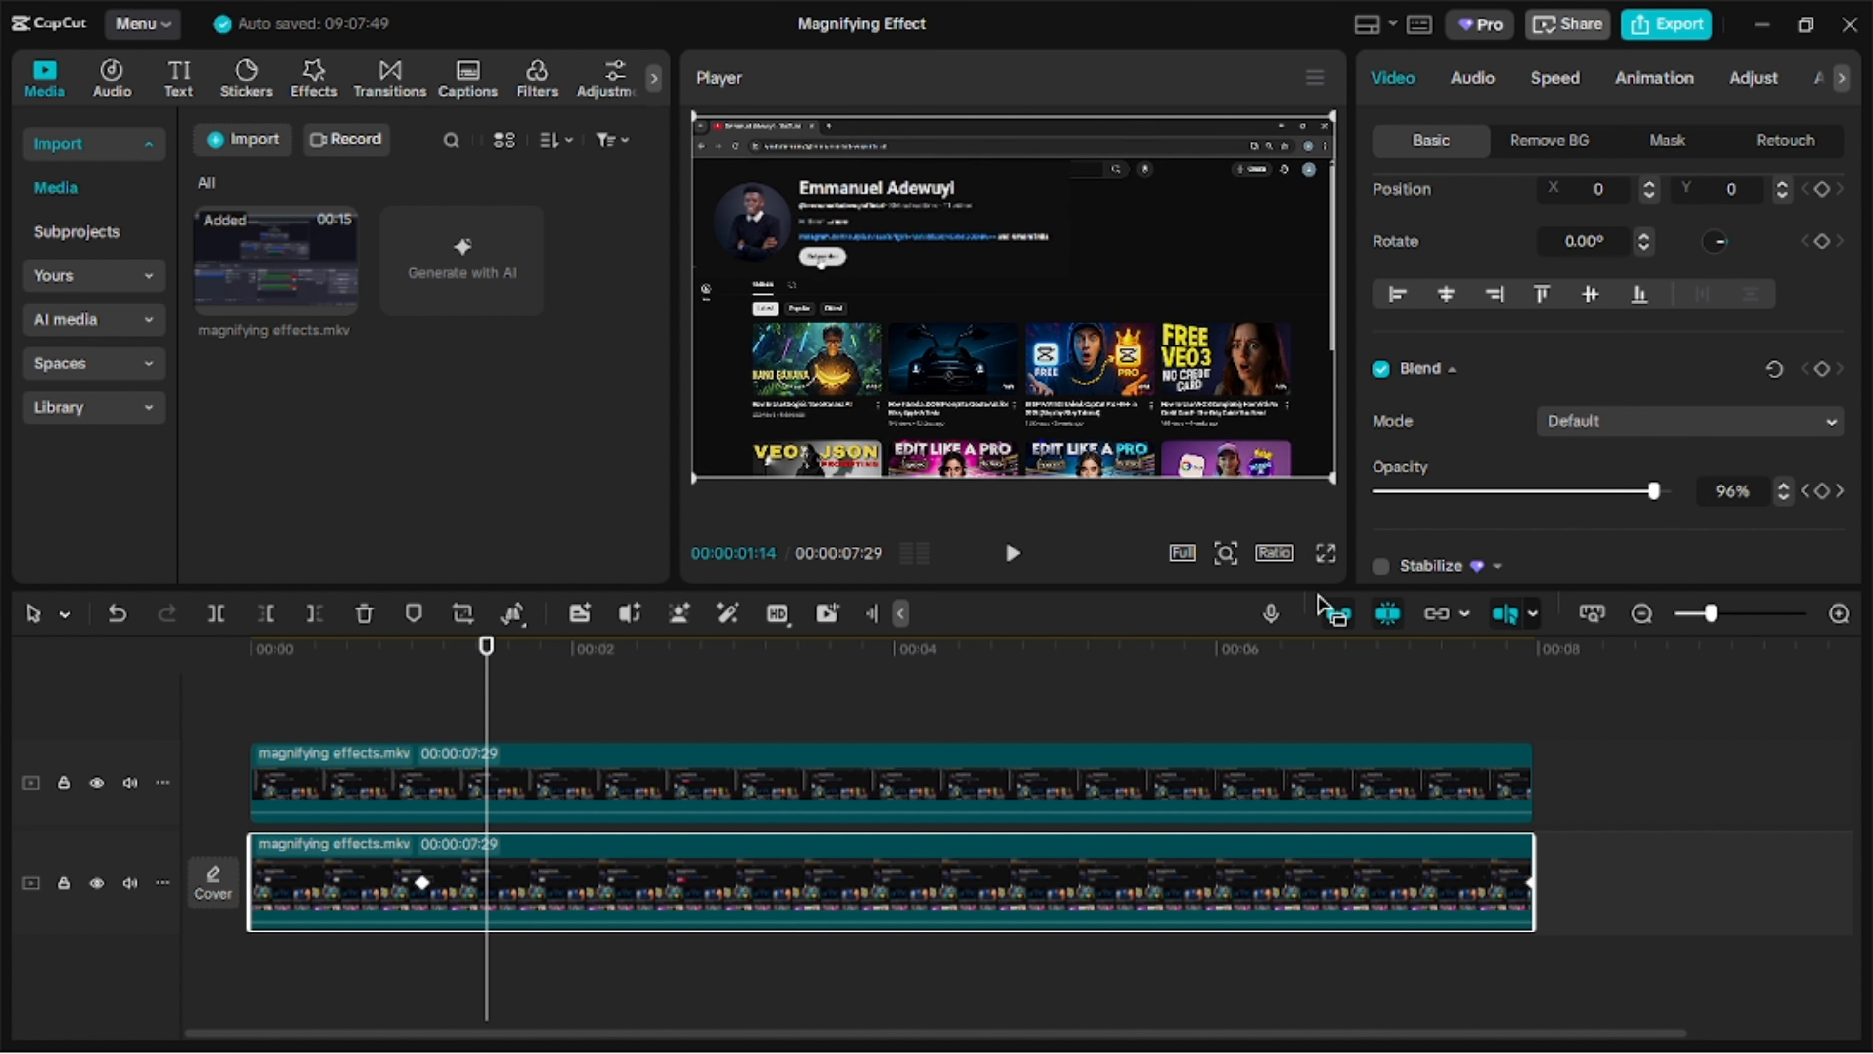
{"action": "type", "text": "30"}
{"action": "key", "text": "Return"}
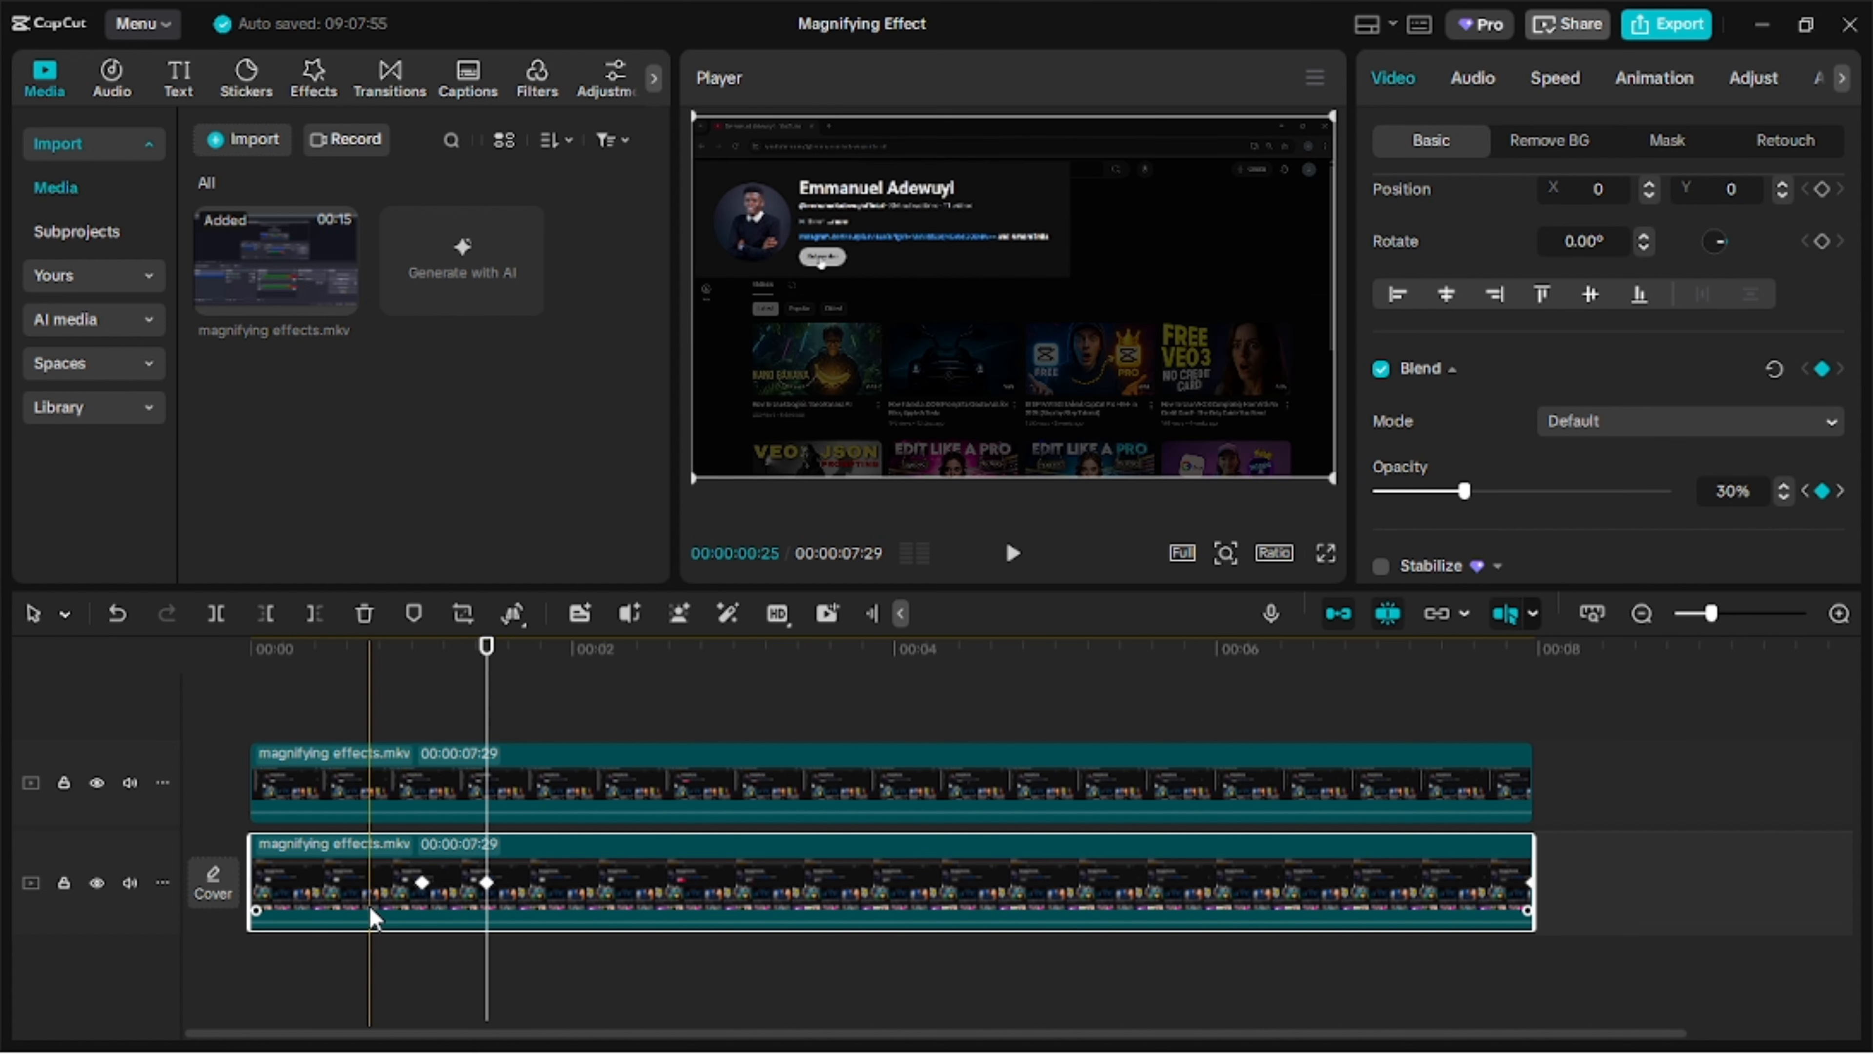
Add an opacity keyframe at 00:00:06:00 on the lower clip, holding 30%.
{"action": "left_click", "coordinate": [1217, 694]}
{"action": "left_click", "coordinate": [1240, 872]}
{"action": "scroll", "coordinate": [1803, 384], "scroll_direction": "down", "scroll_amount": 7}
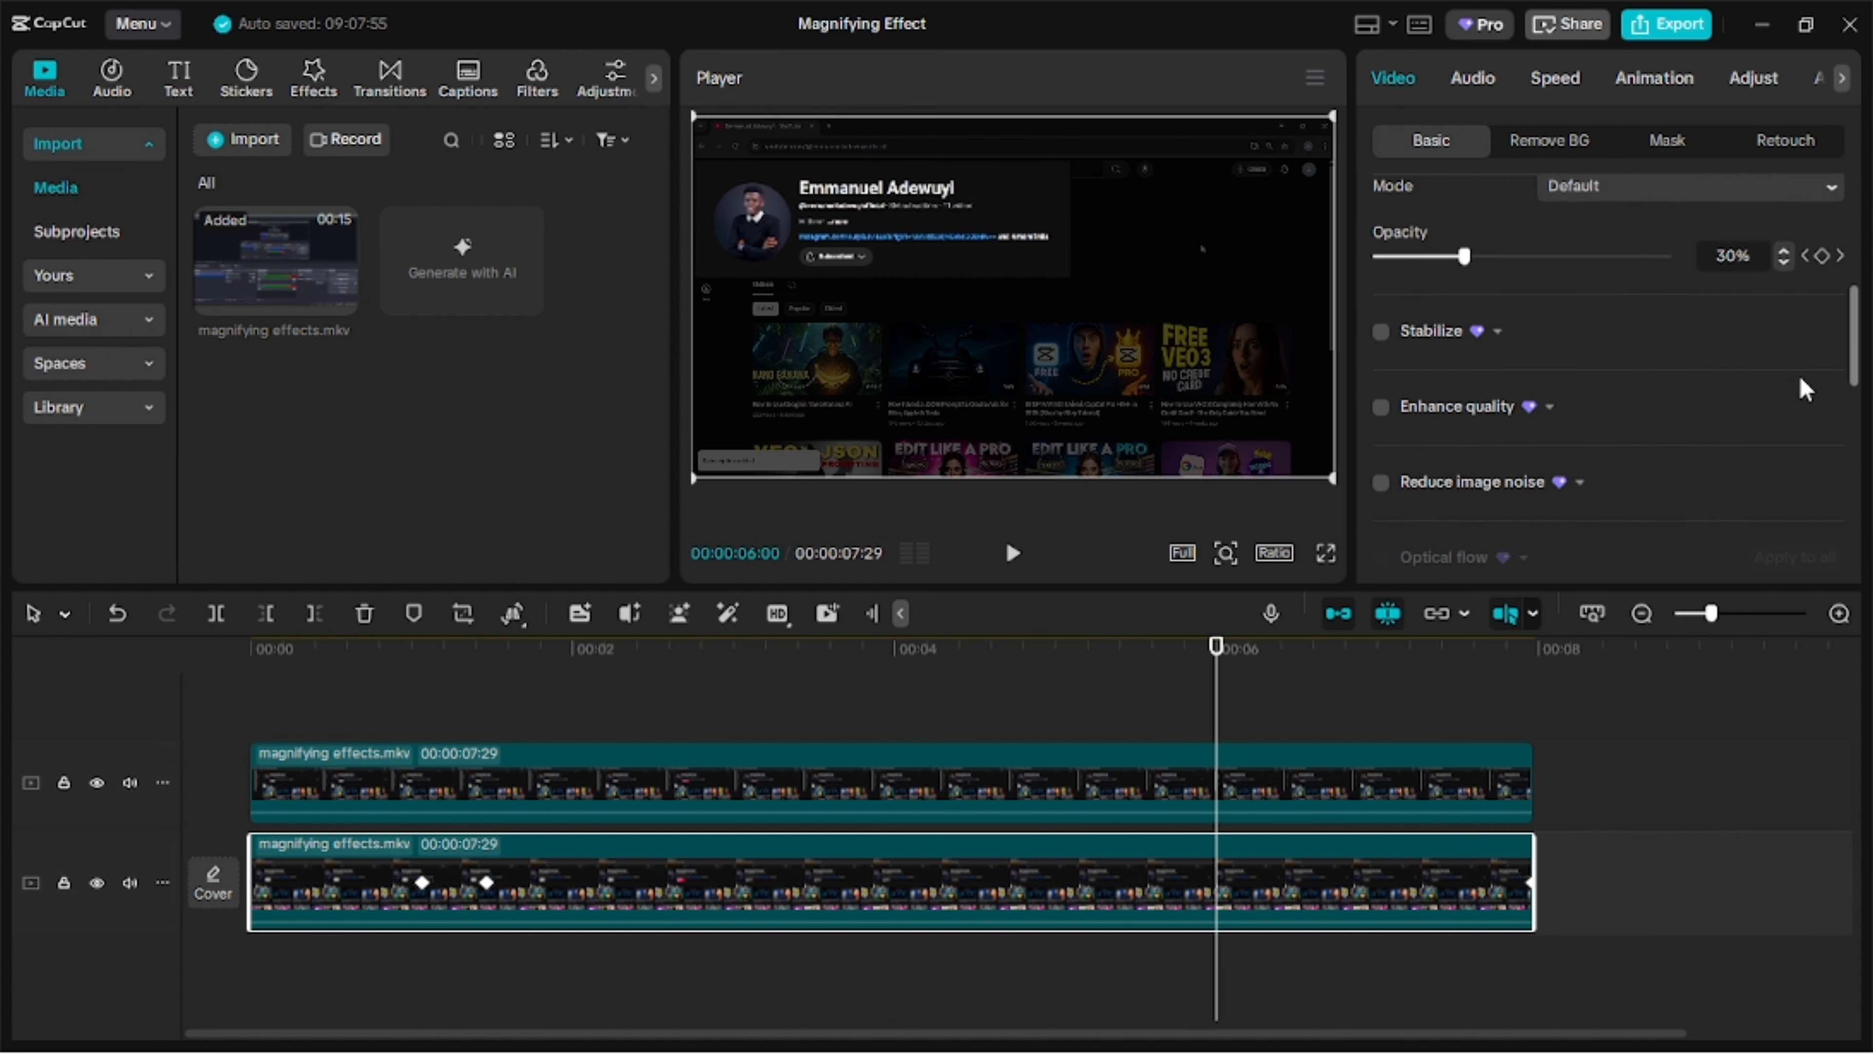
{"action": "left_click", "coordinate": [1822, 228]}
Add another opacity keyframe on the lower clip at 00:00:06:20, where the zoom-out ends.
{"action": "left_click", "coordinate": [1308, 786]}
{"action": "left_click", "coordinate": [1324, 672]}
{"action": "left_click", "coordinate": [1379, 869]}
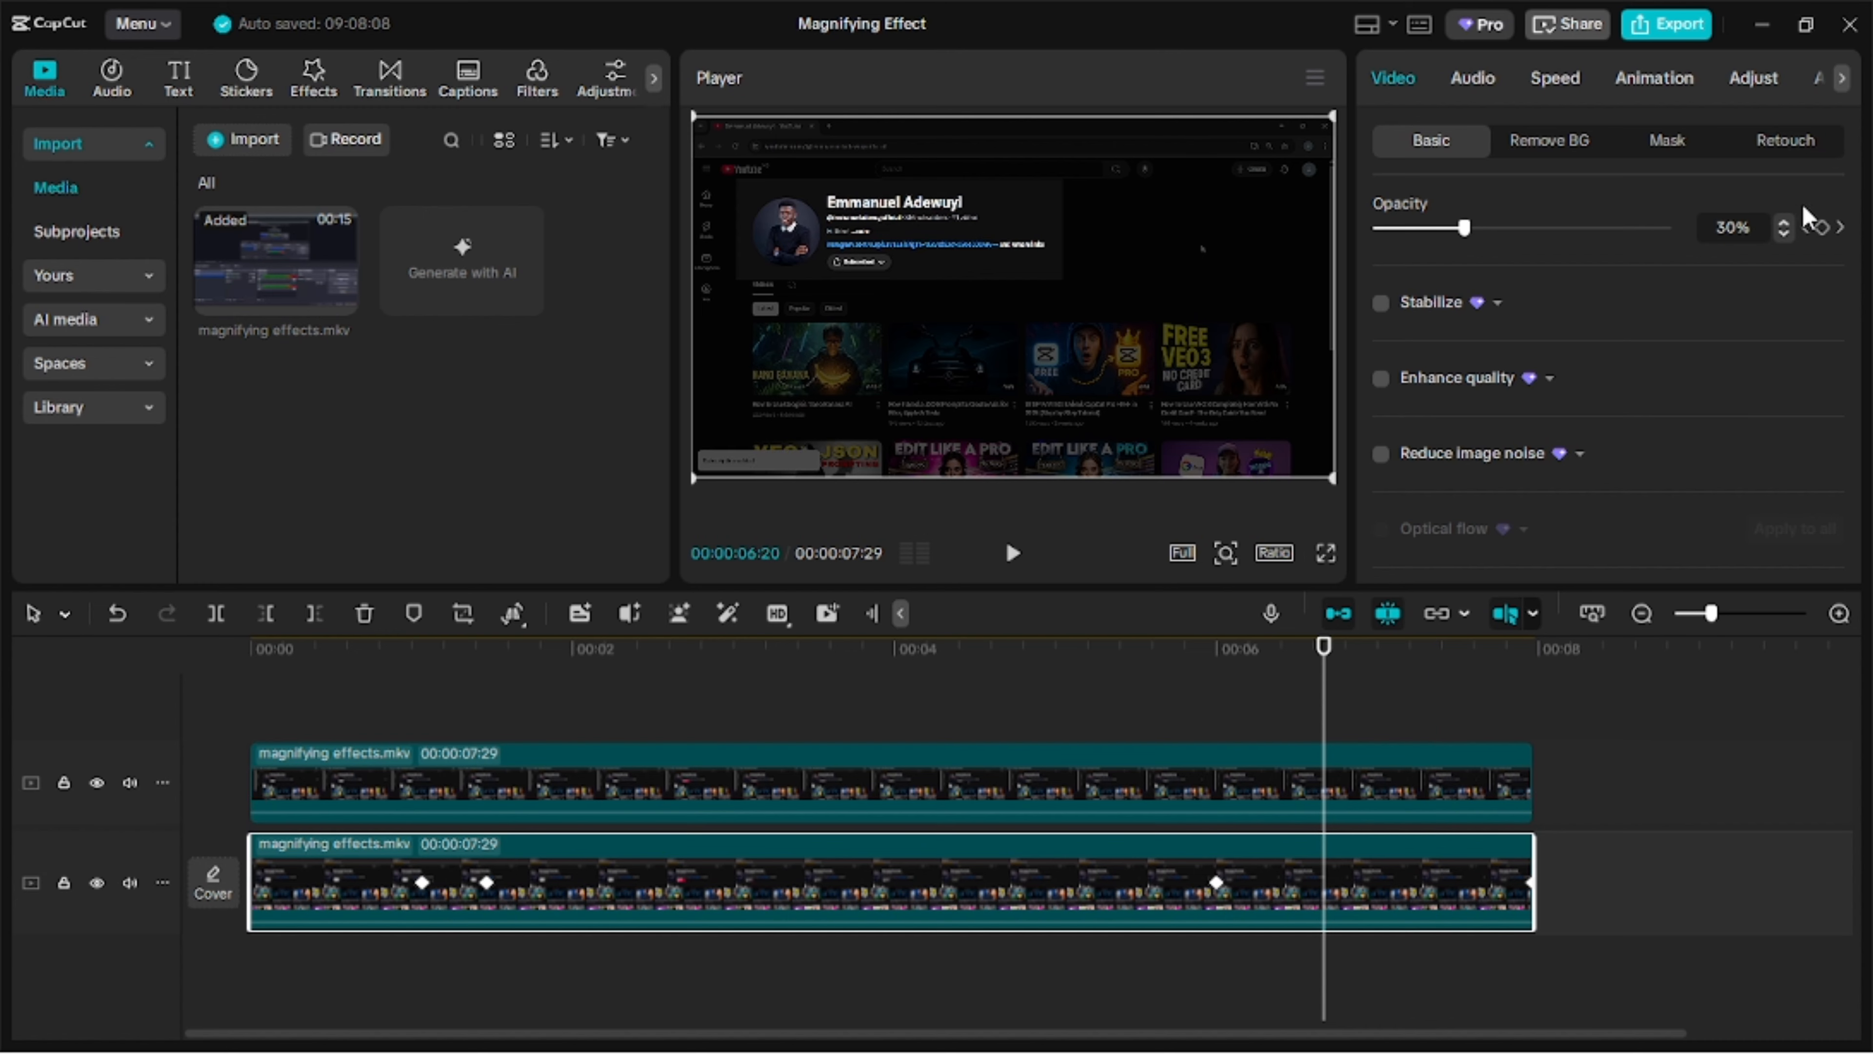
{"action": "left_click", "coordinate": [1822, 227]}
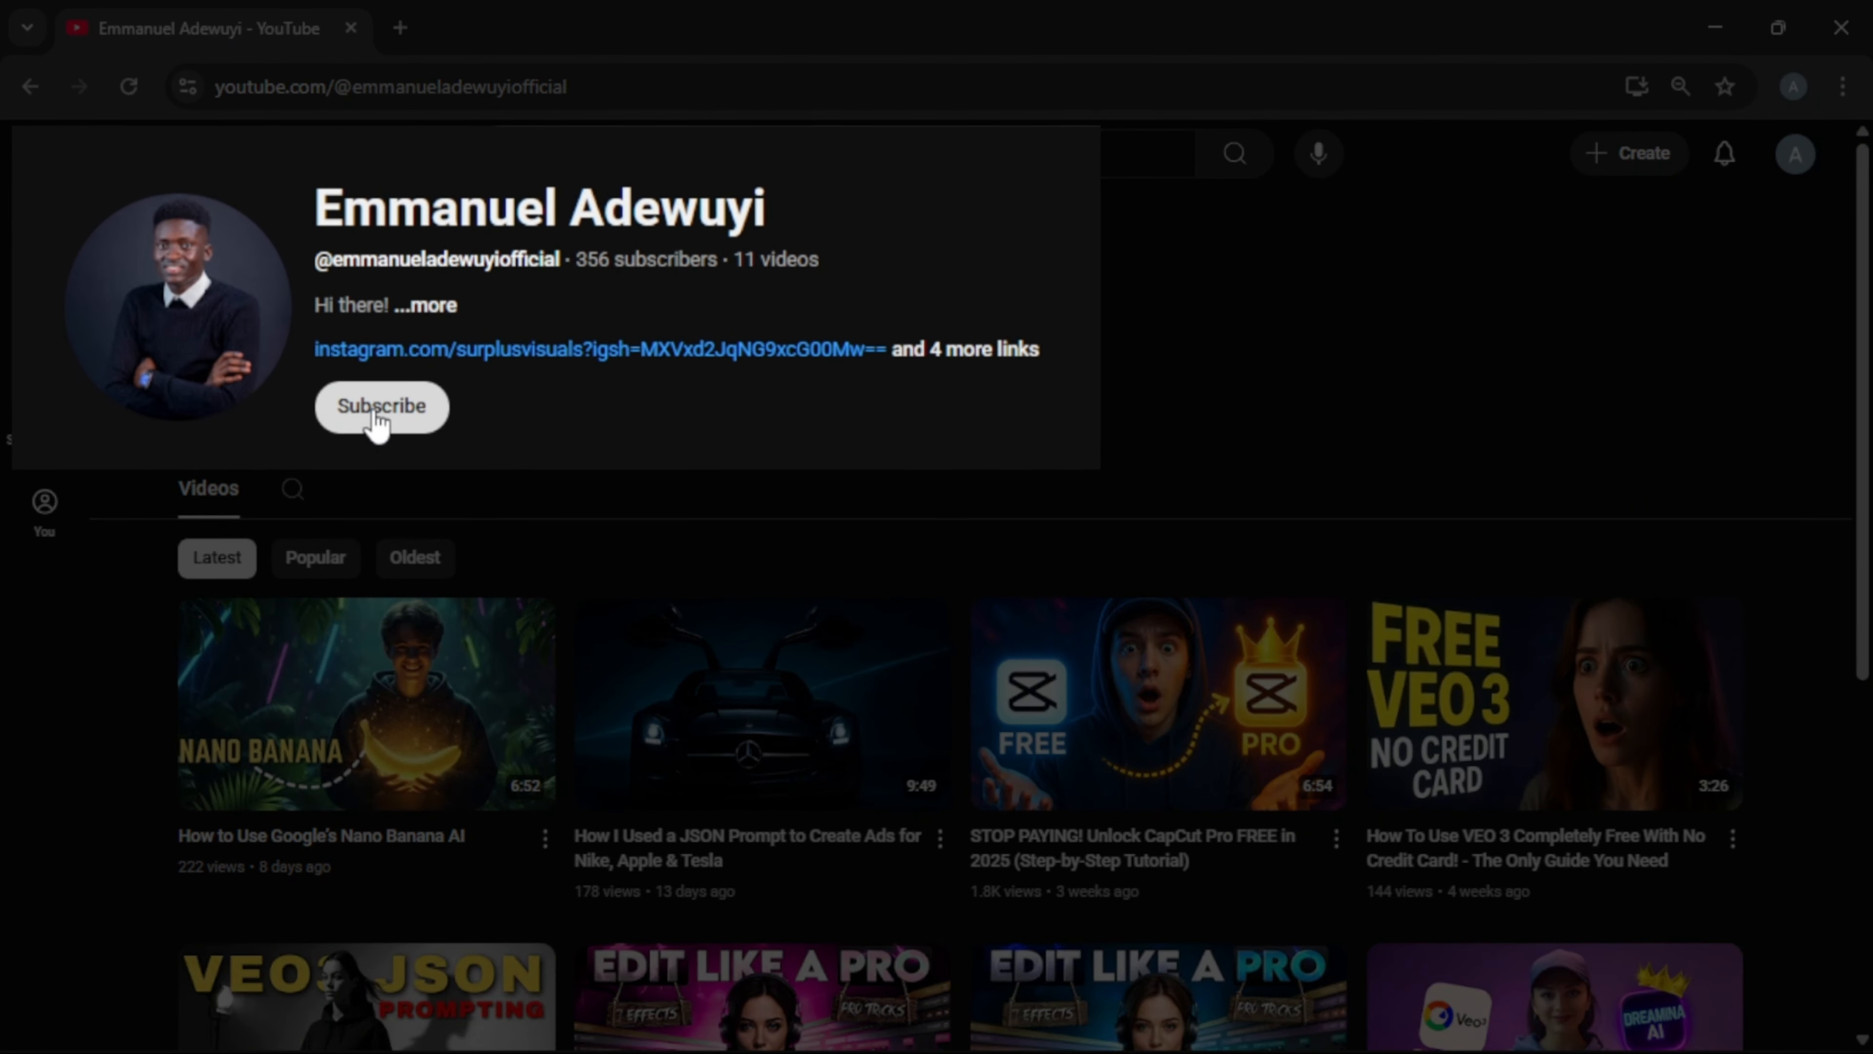
{"action": "left_click", "coordinate": [376, 417]}
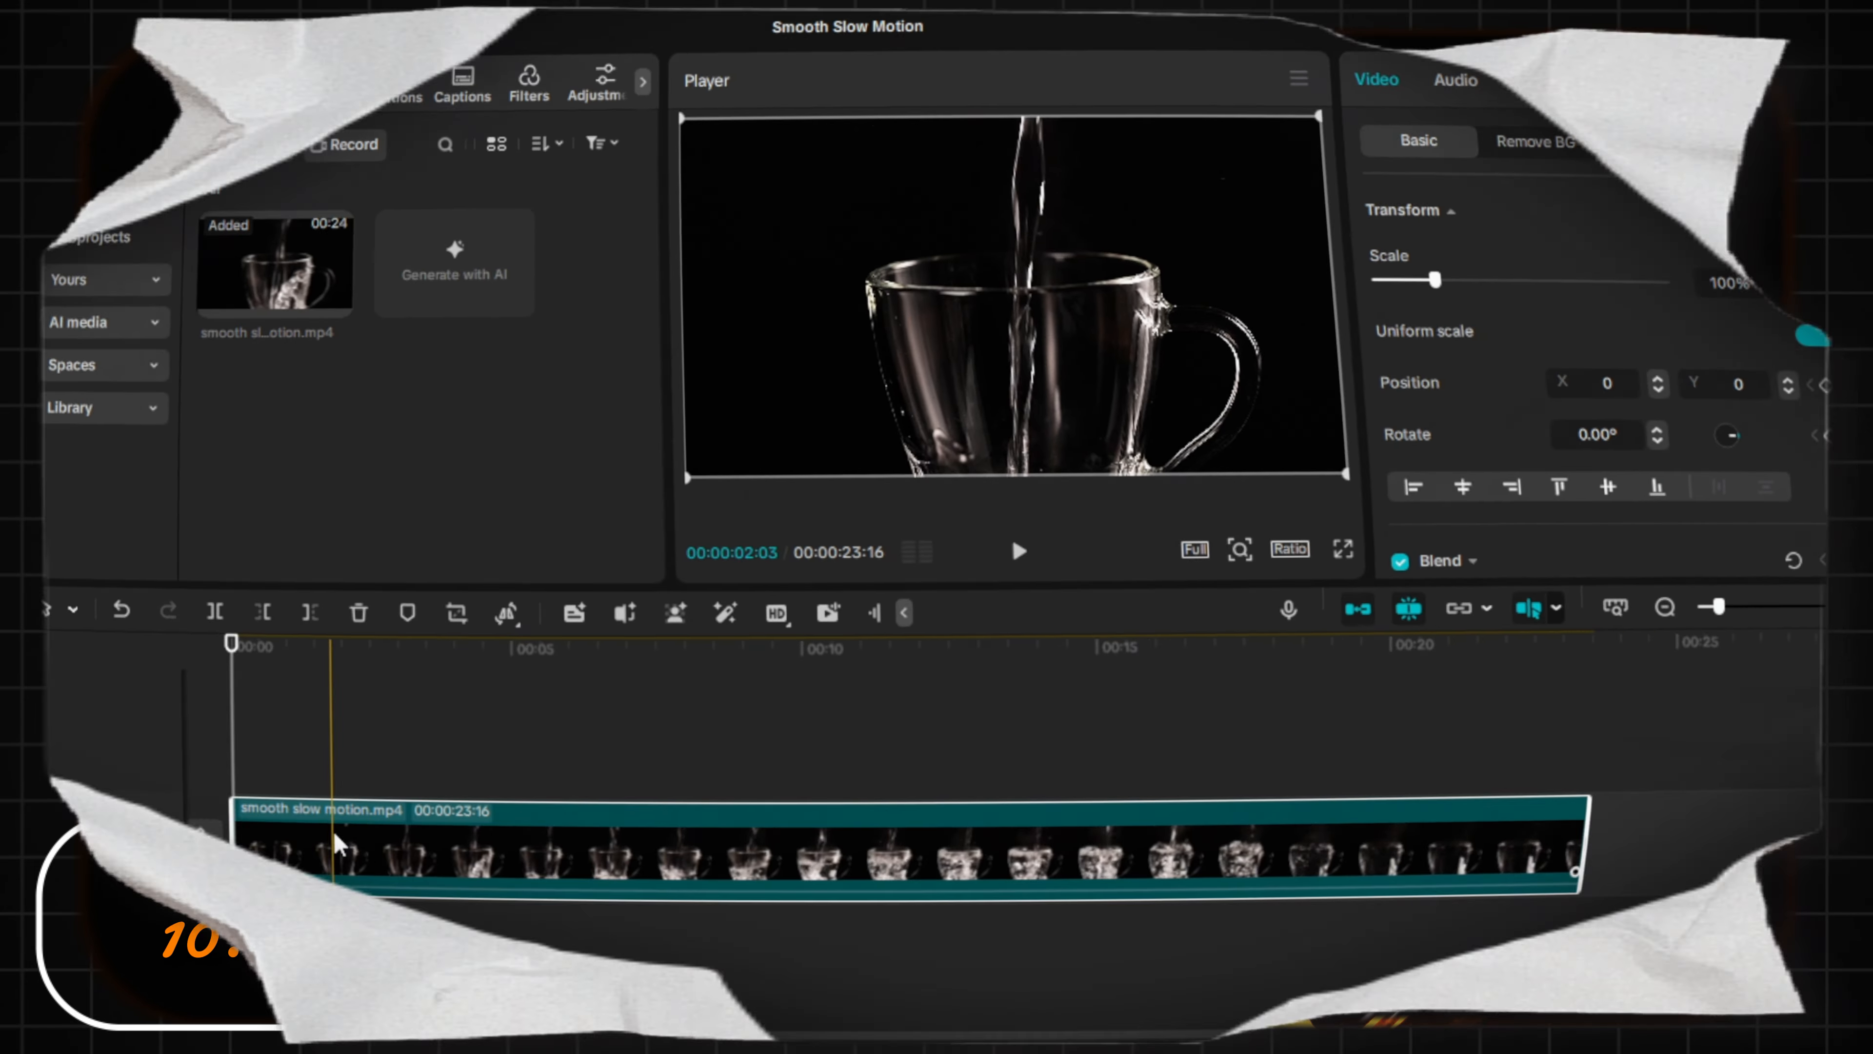
Split the smooth slow motion clip and delete its unwanted beginning and end, keeping a section of 00:00:07:09.
{"action": "key", "text": "ctrl+b"}
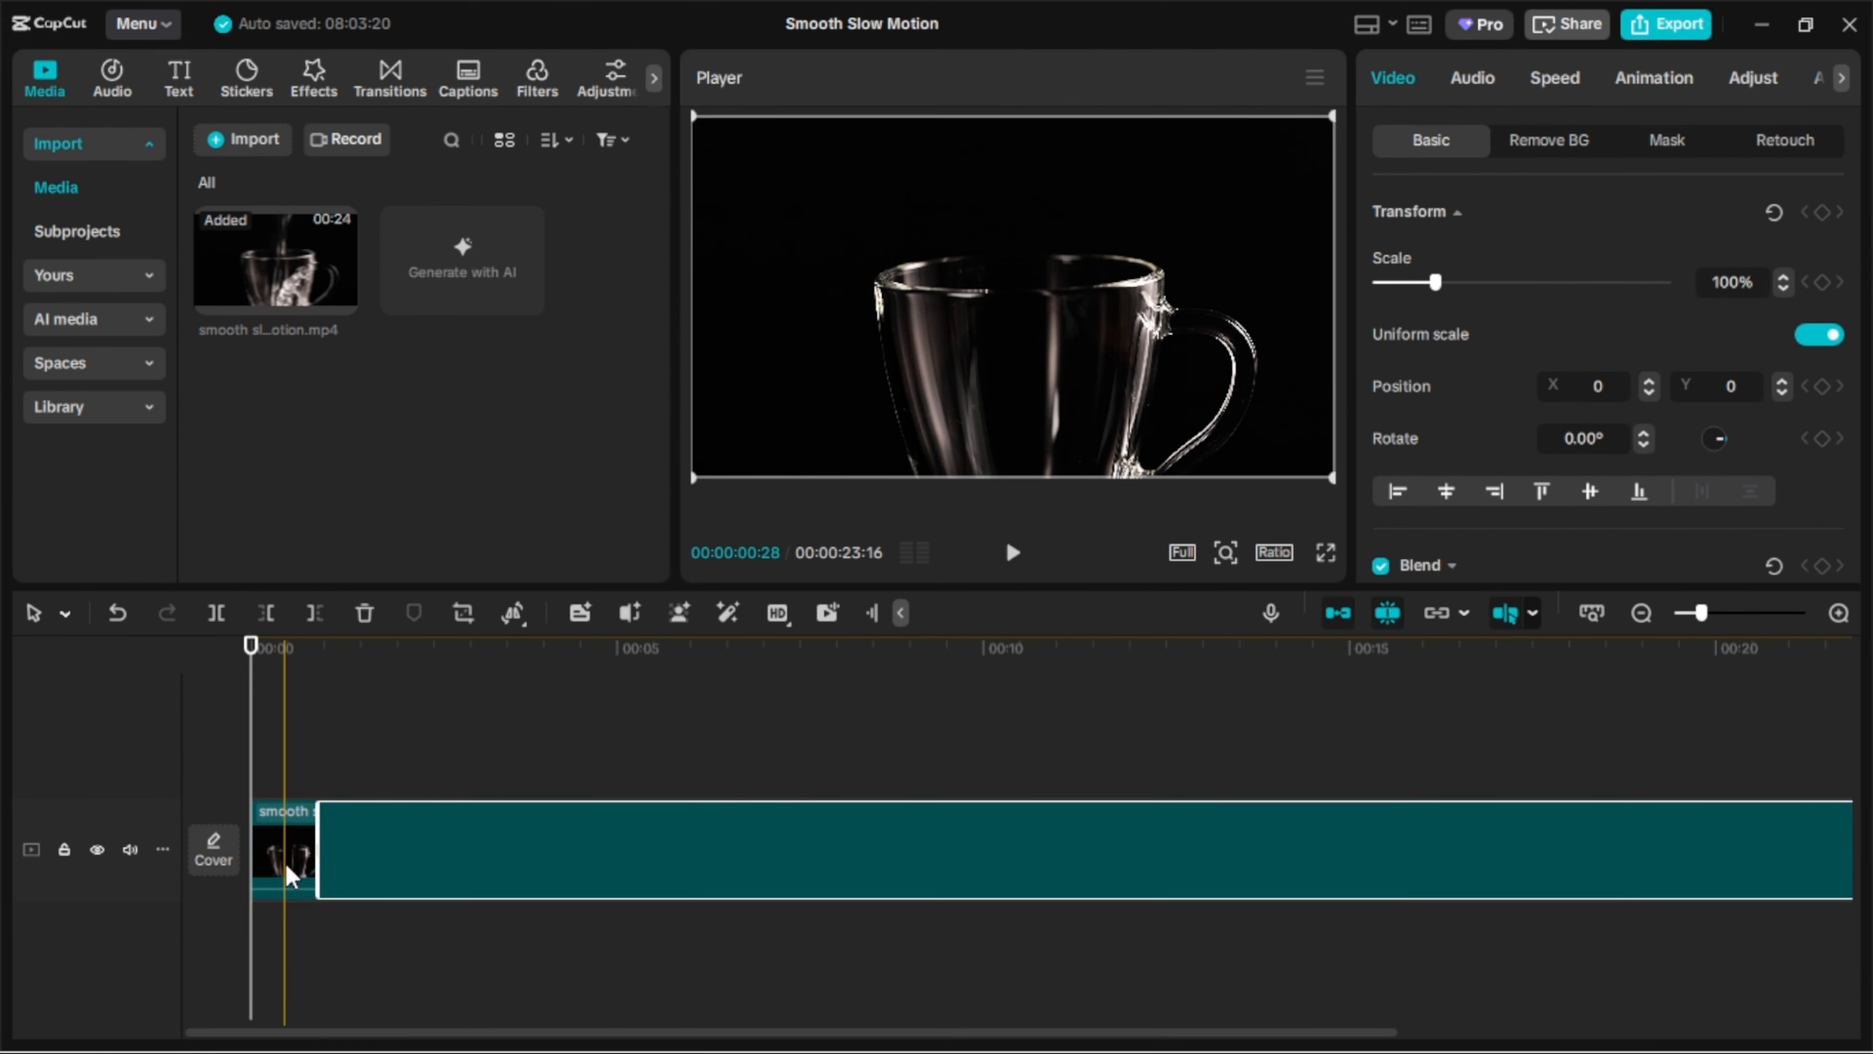
{"action": "left_click", "coordinate": [288, 868]}
{"action": "key", "text": "Delete"}
{"action": "key", "text": "ctrl+b"}
{"action": "key", "text": "Delete"}
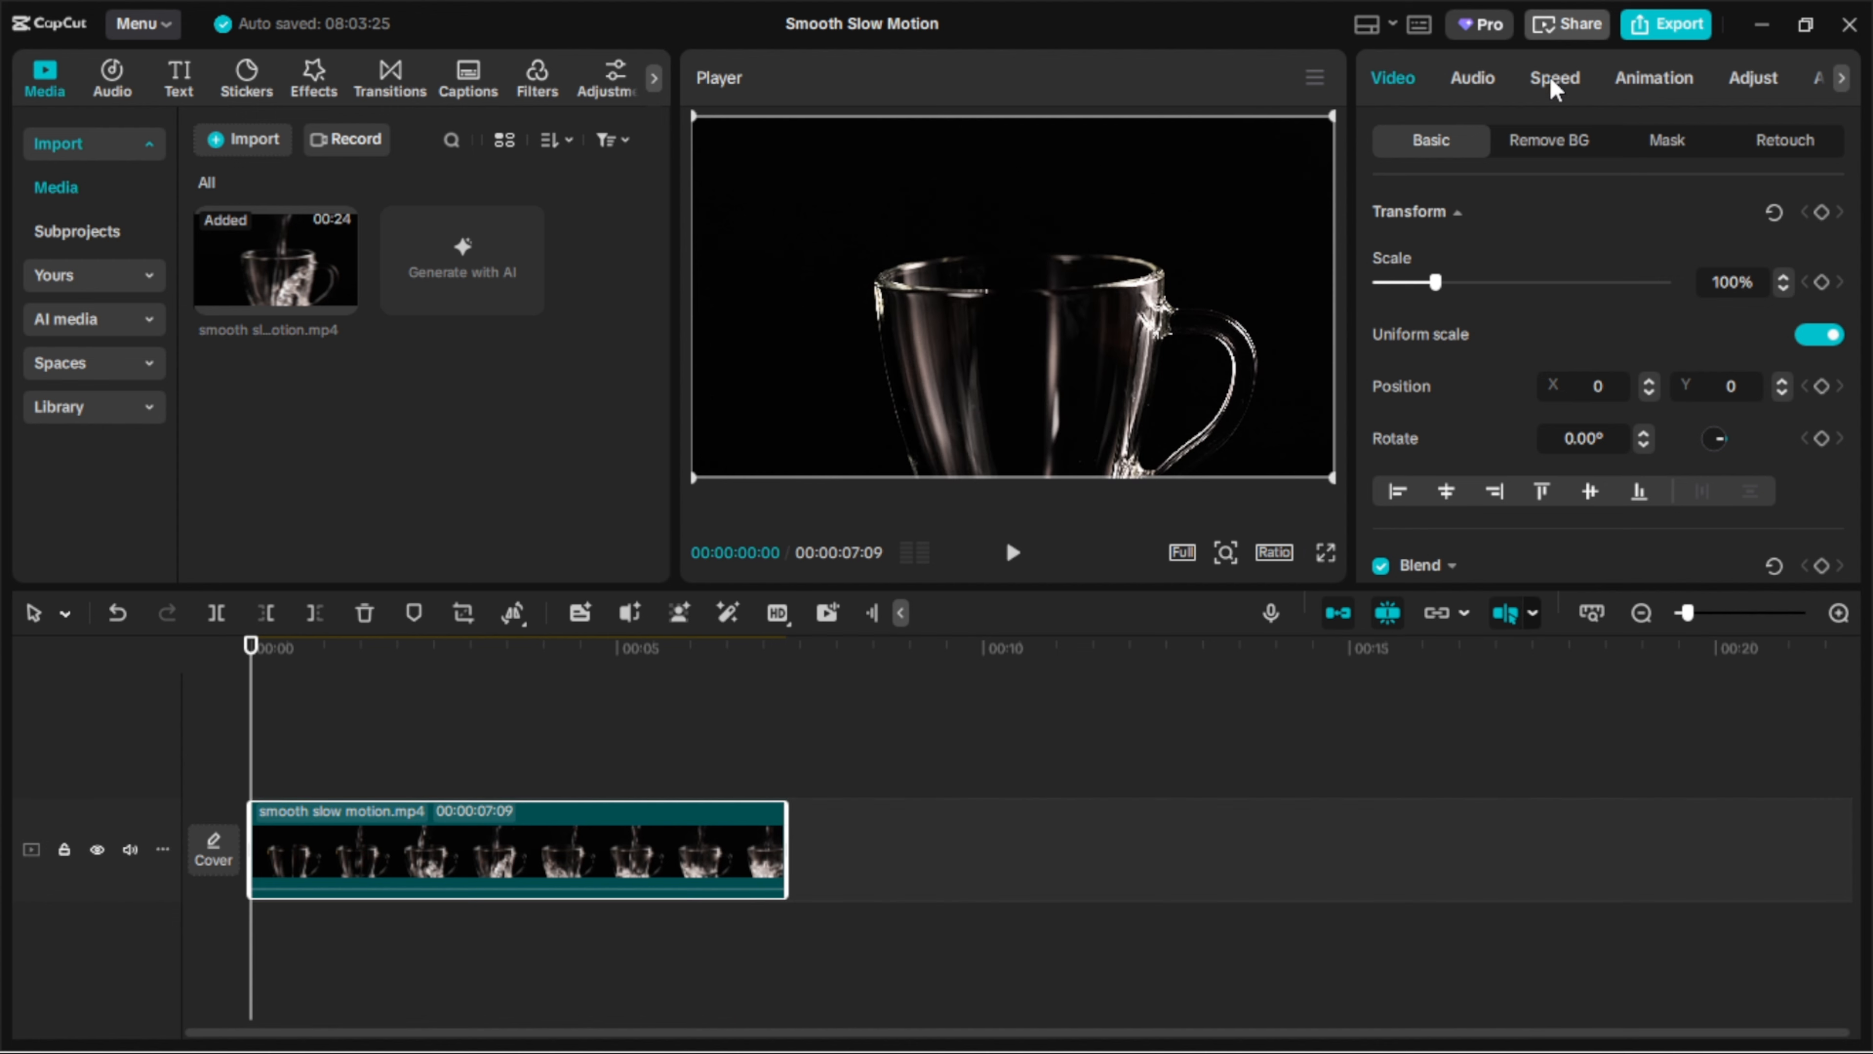
Set the trimmed clip's standard speed to 0.50x.
{"action": "left_click", "coordinate": [1557, 76]}
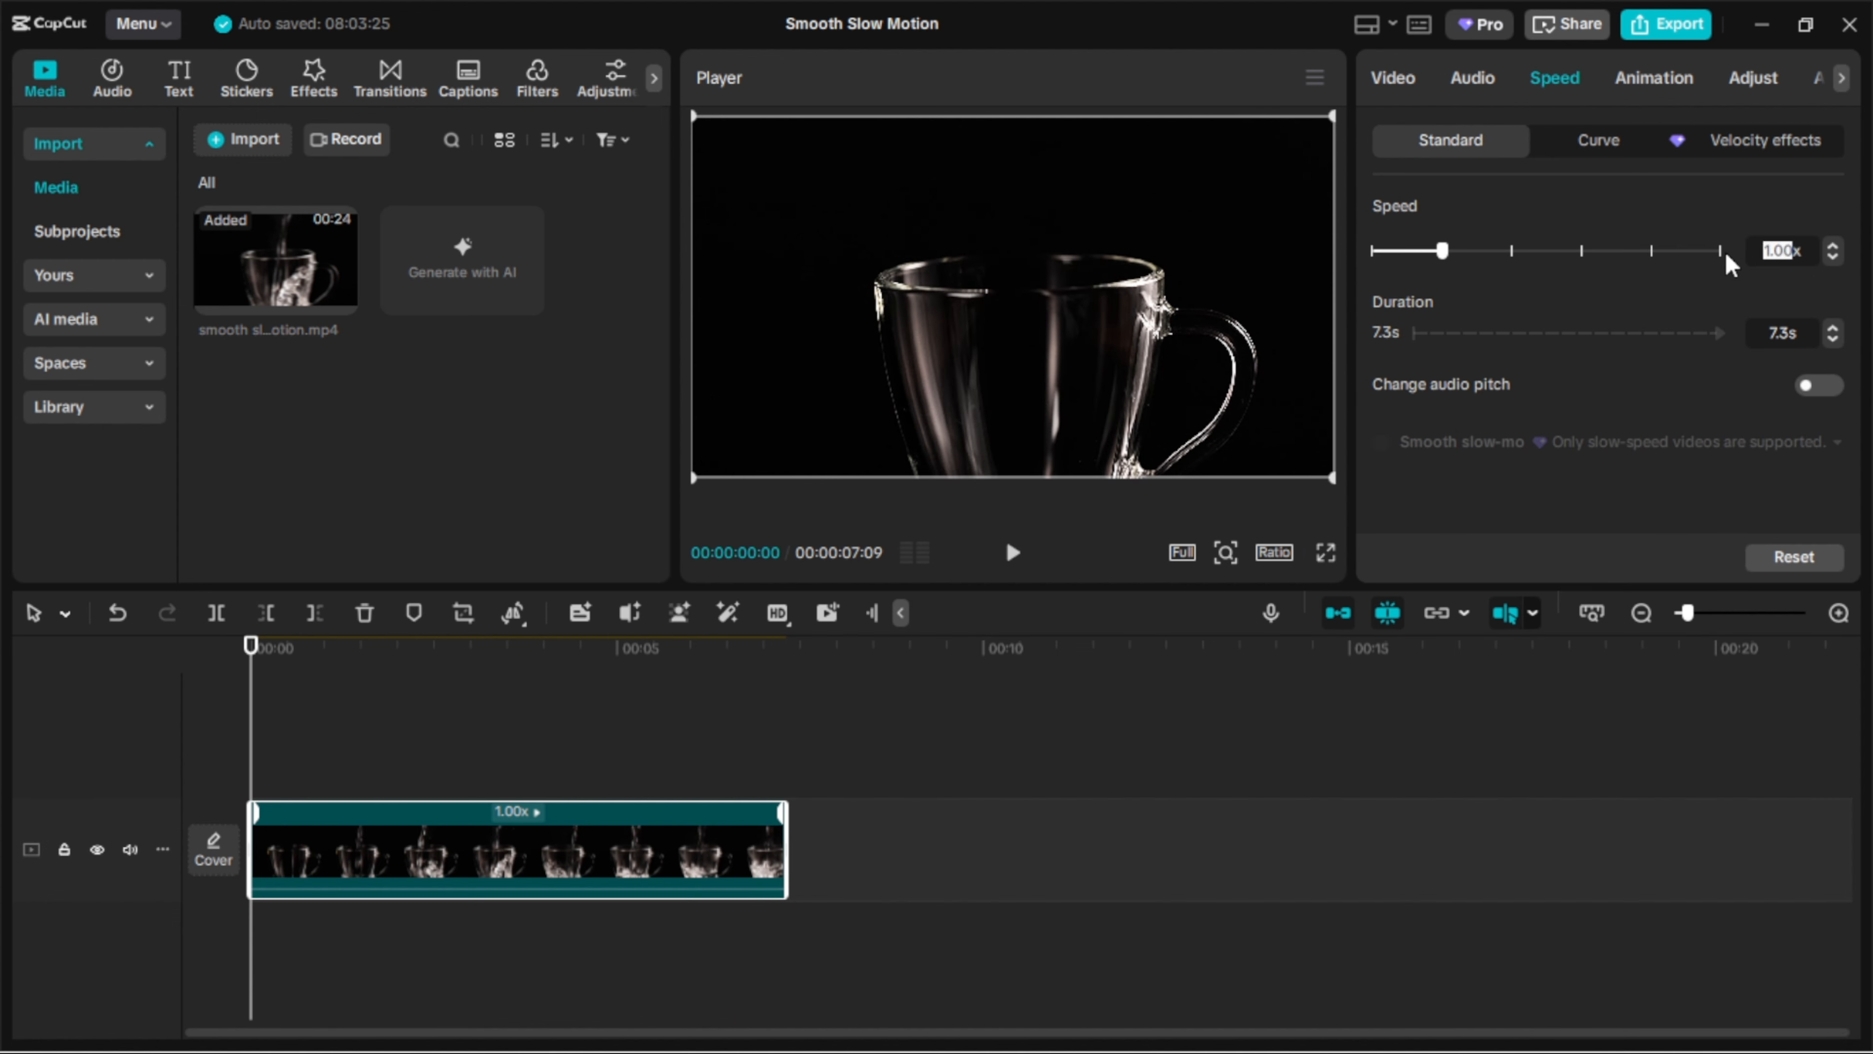
{"action": "type", "text": "0.5"}
{"action": "key", "text": "Return"}
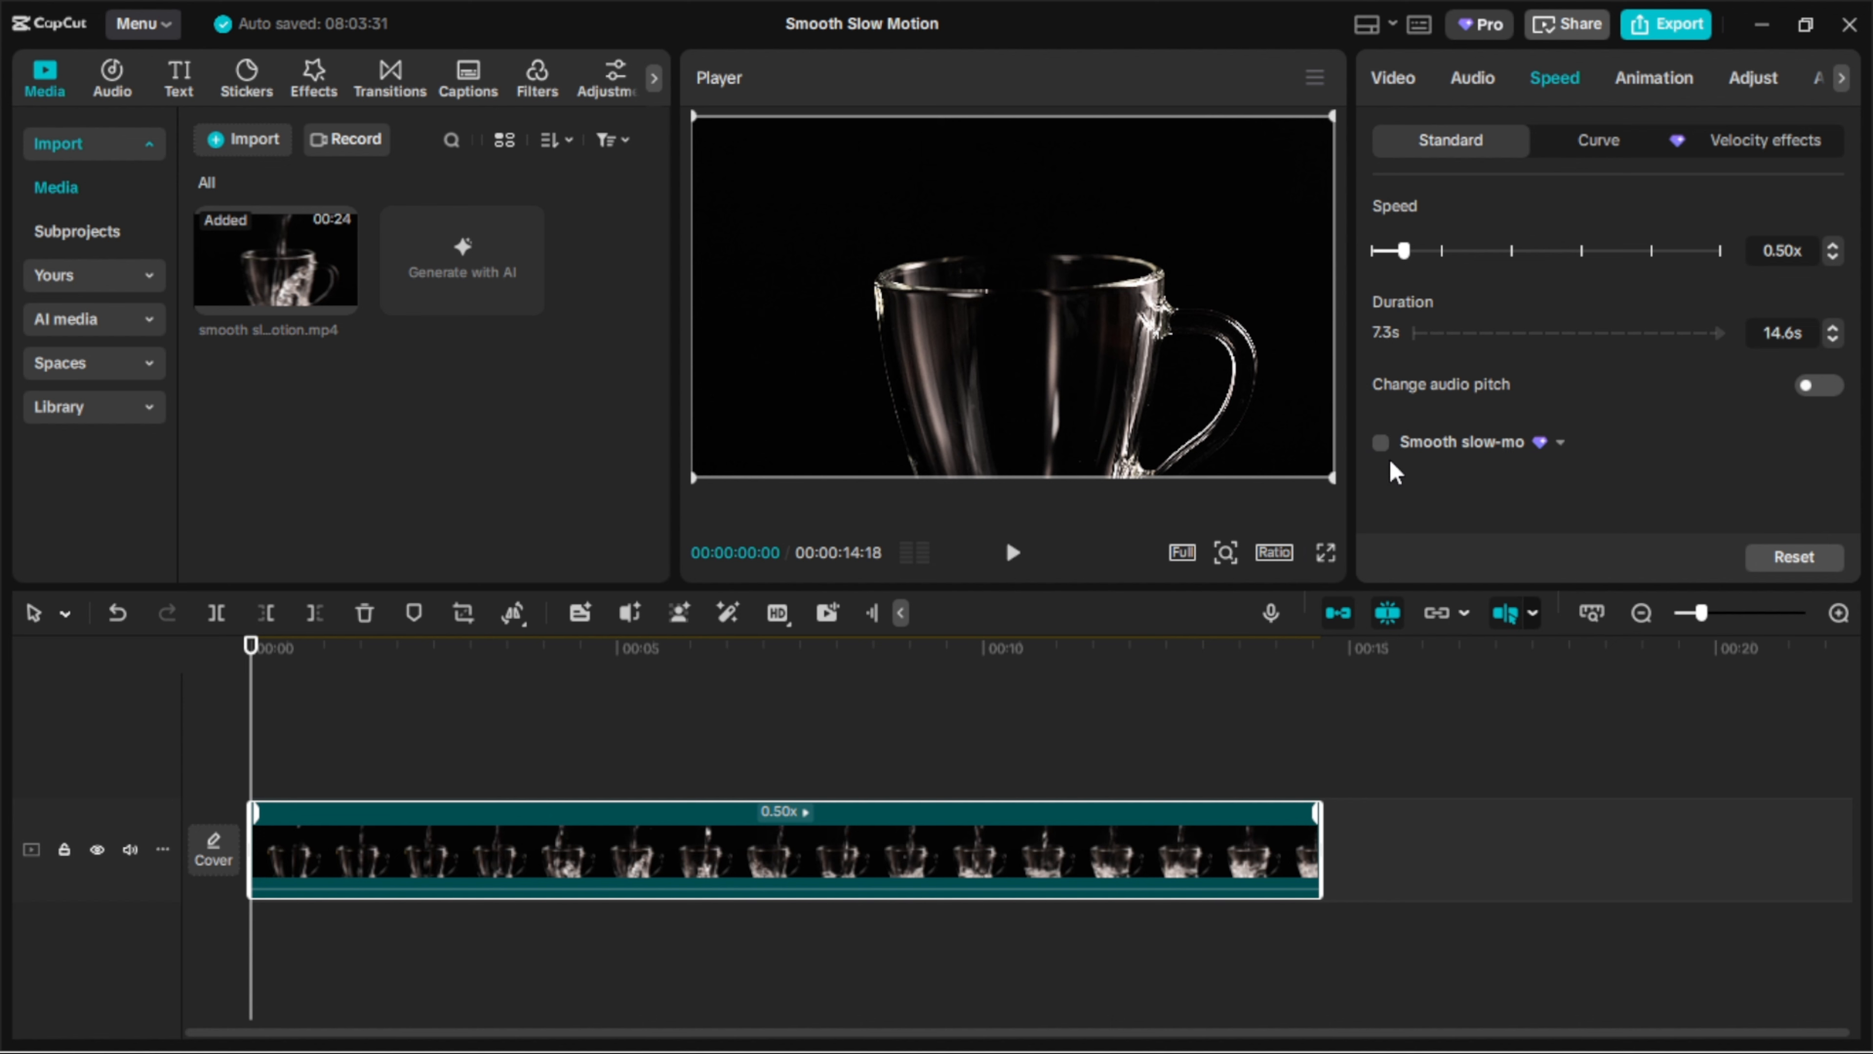
Enable smooth slow-mo on the 0.50x clip and set its processing method to Optical flow.
{"action": "left_click", "coordinate": [1381, 443]}
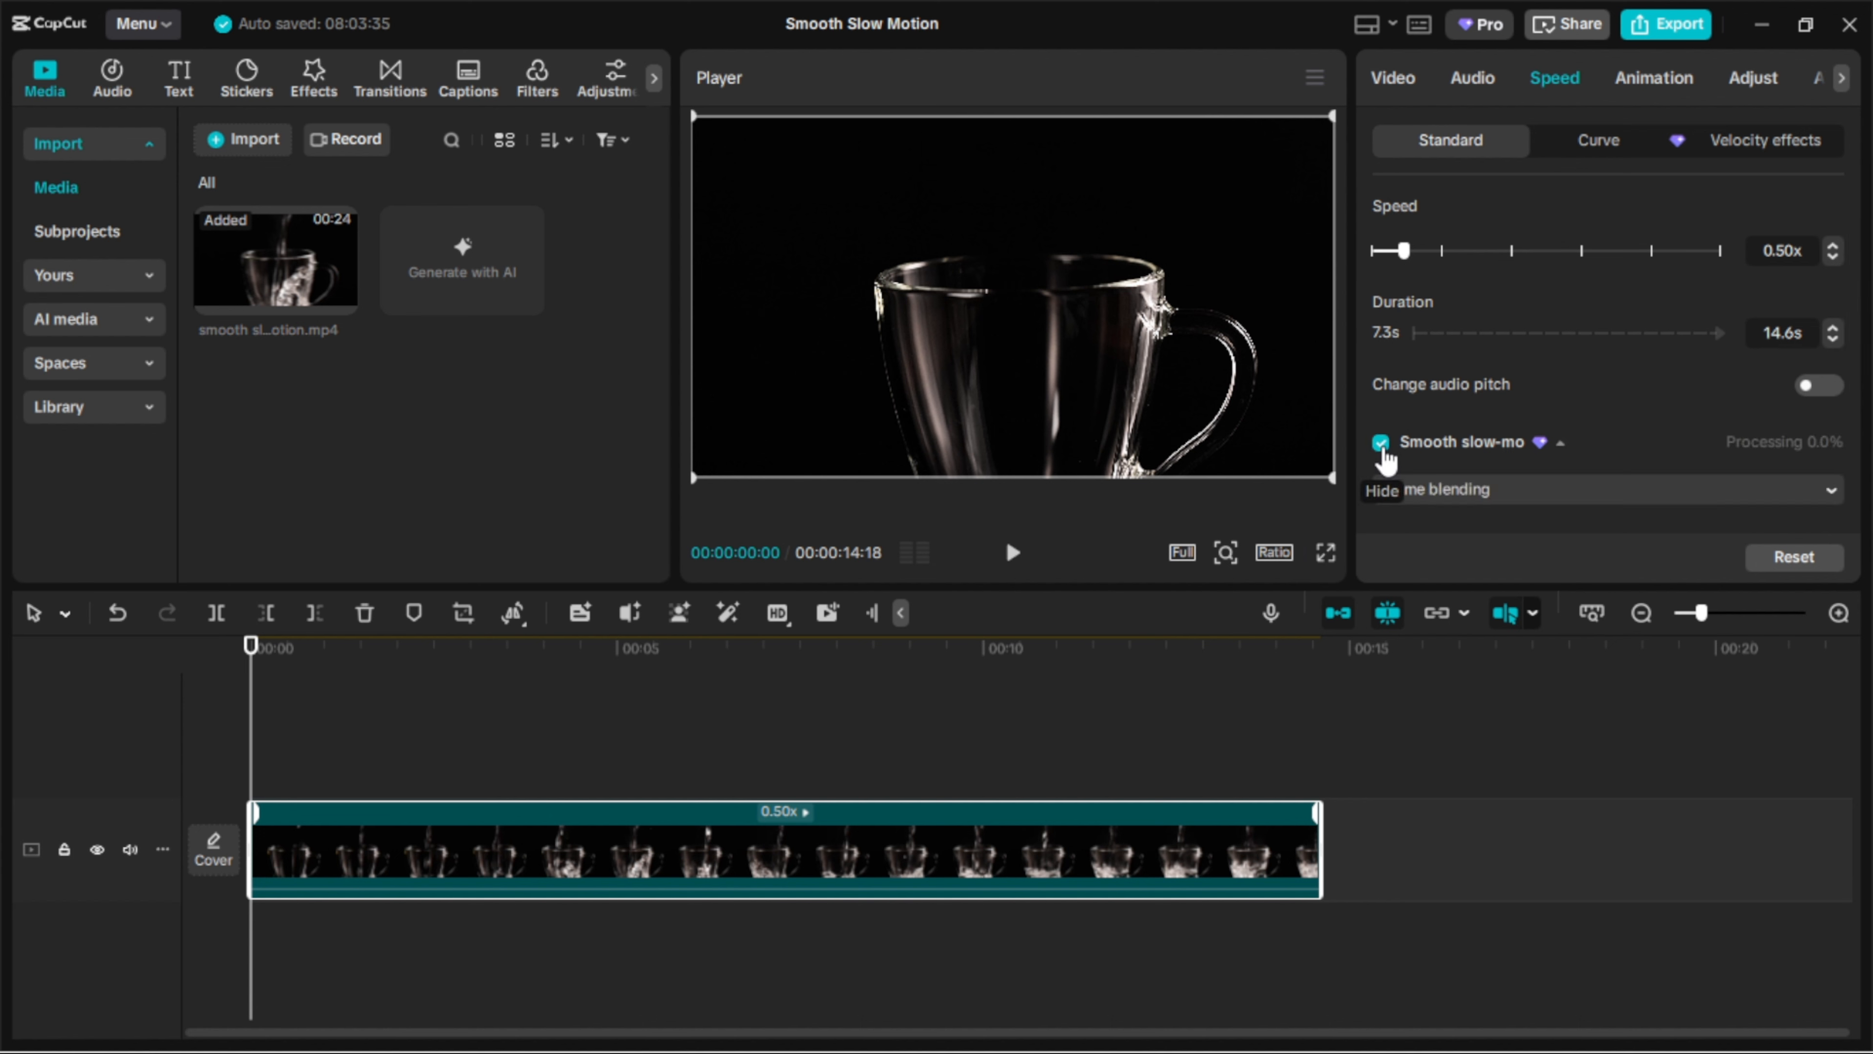
{"action": "left_click", "coordinate": [1792, 500]}
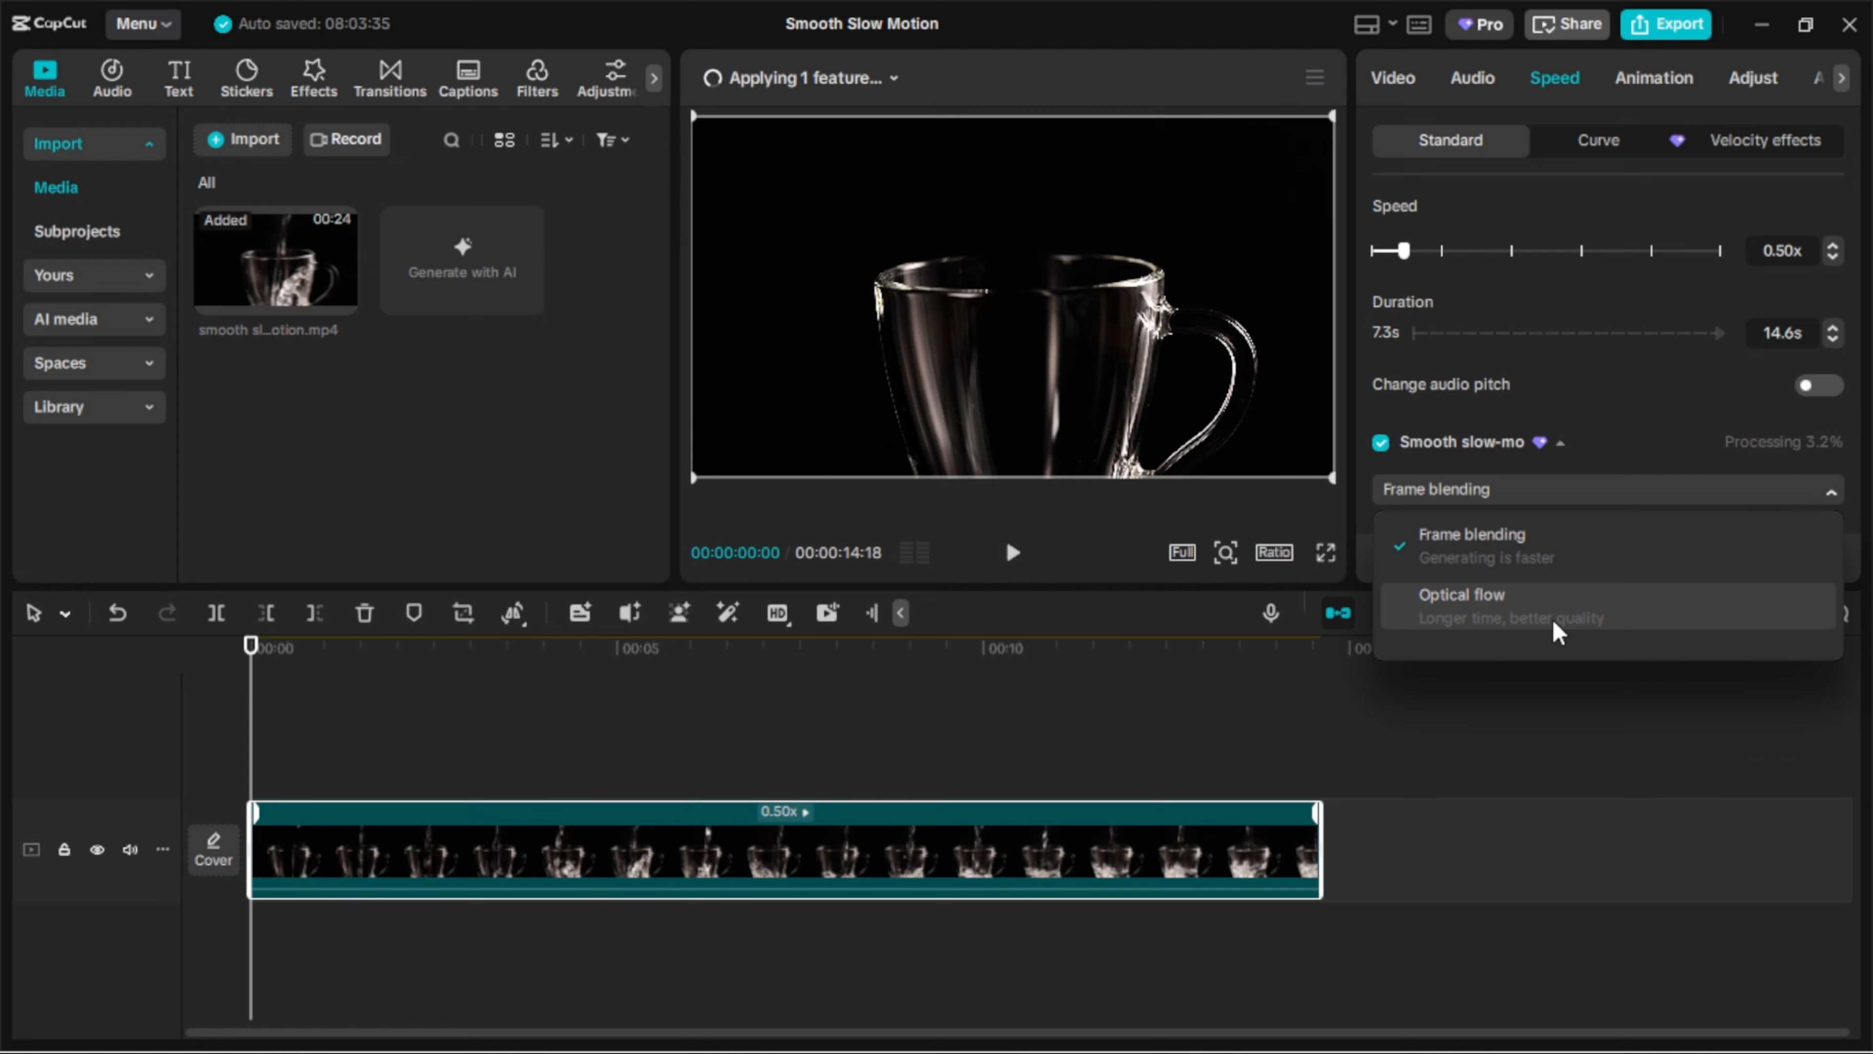
{"action": "left_click", "coordinate": [1558, 633]}
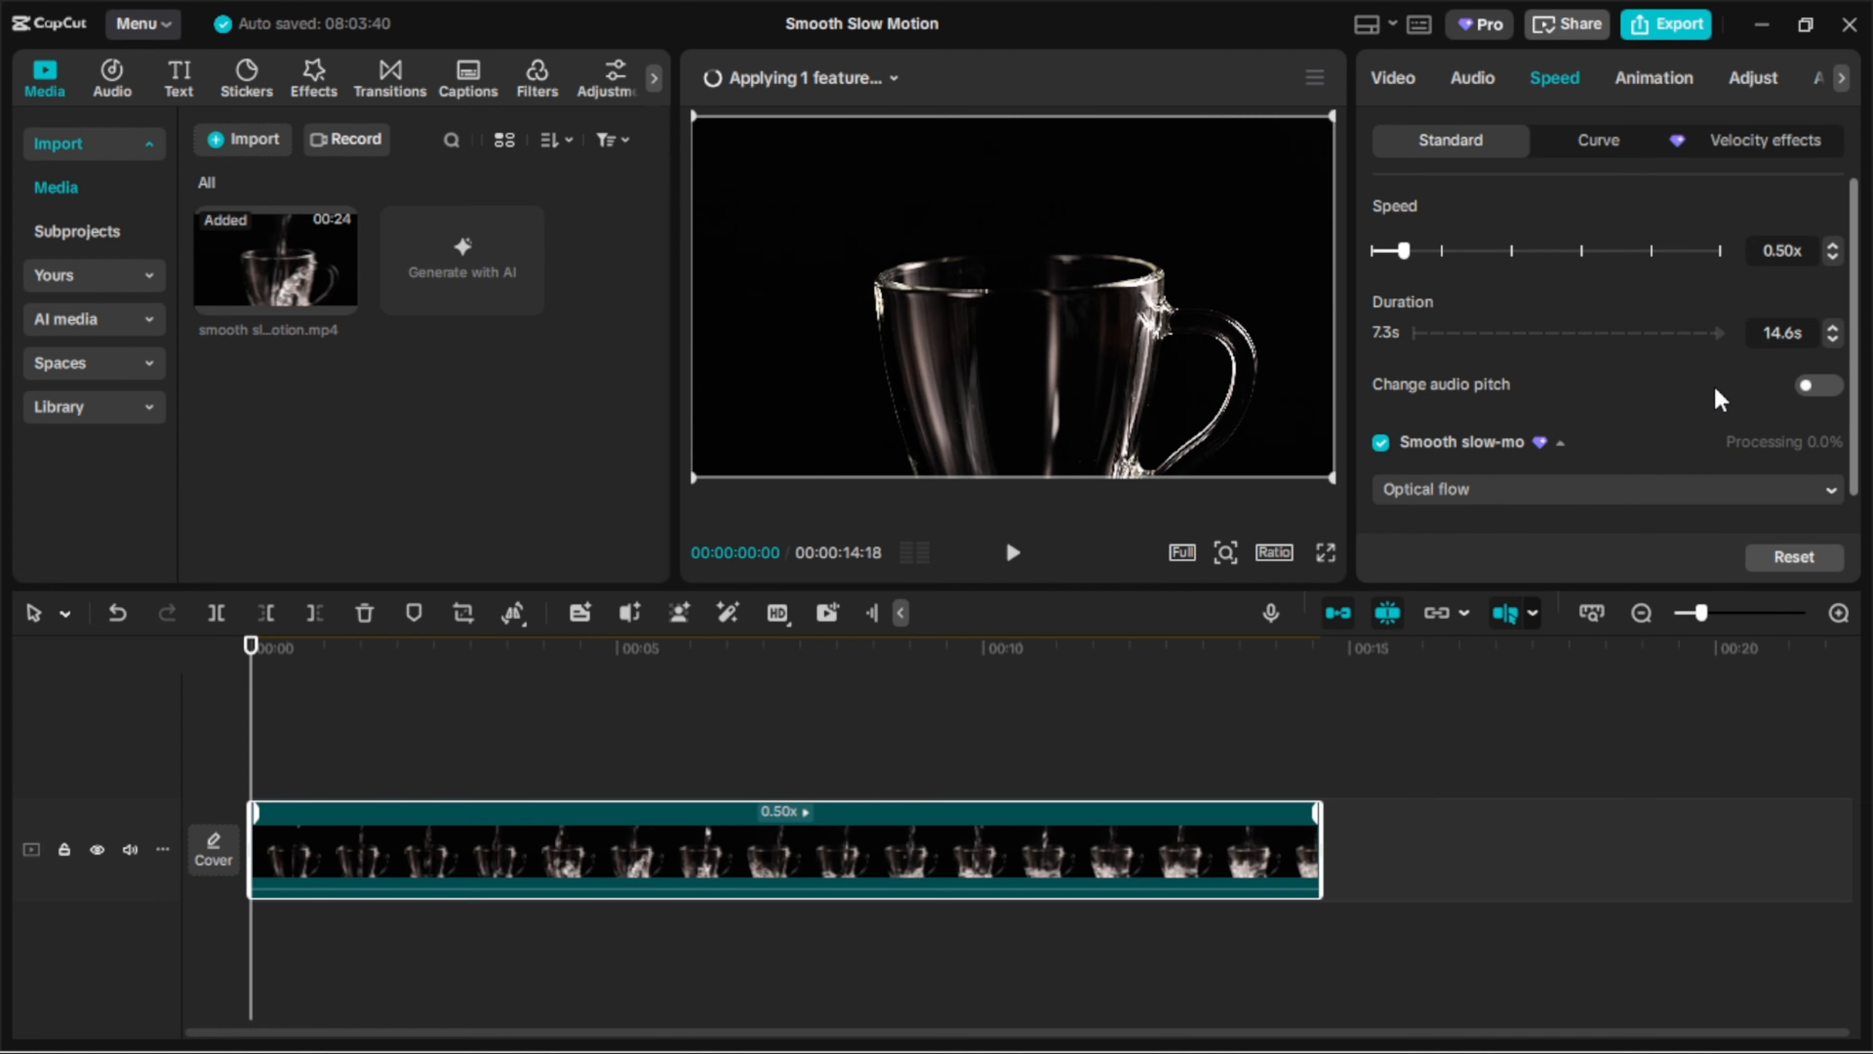
{"action": "scroll", "coordinate": [1719, 399], "scroll_direction": "down", "scroll_amount": 1}
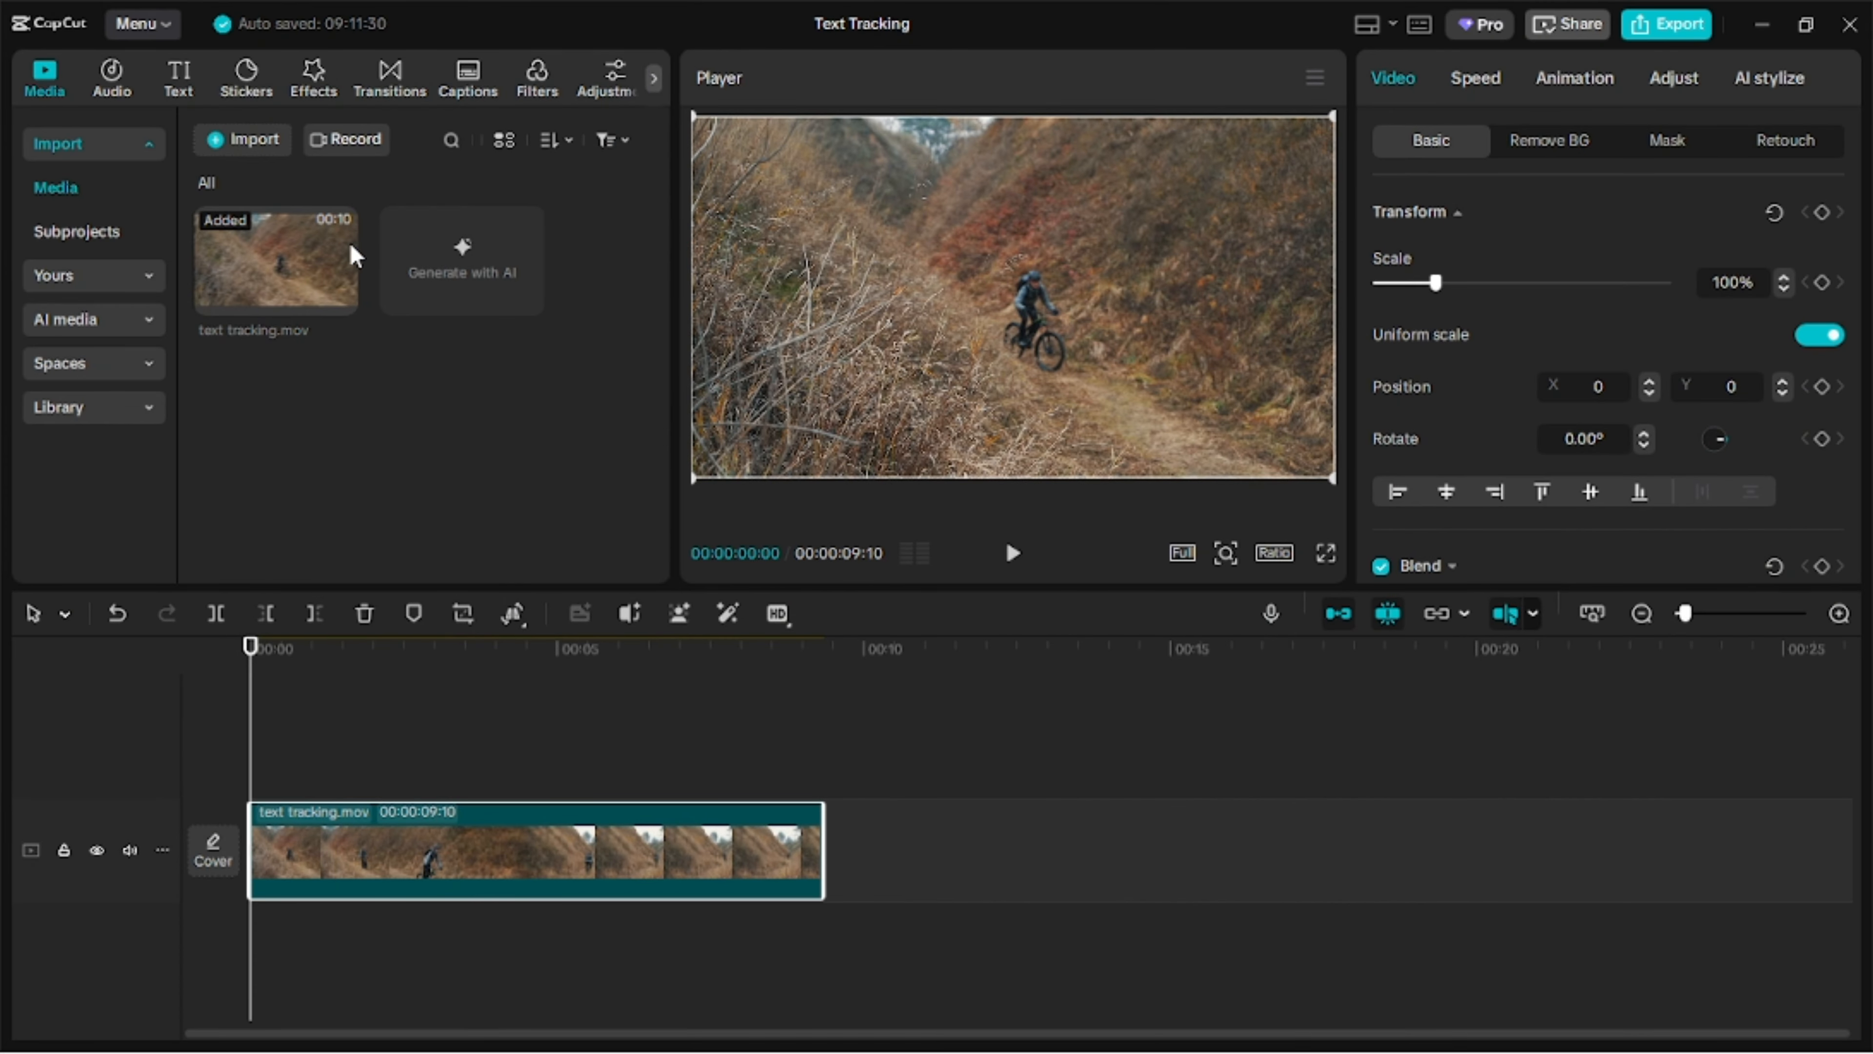
Add a default text layer spanning the whole text tracking clip and replace its wording with the person's full name.
{"action": "left_click", "coordinate": [178, 79]}
{"action": "left_click", "coordinate": [292, 221]}
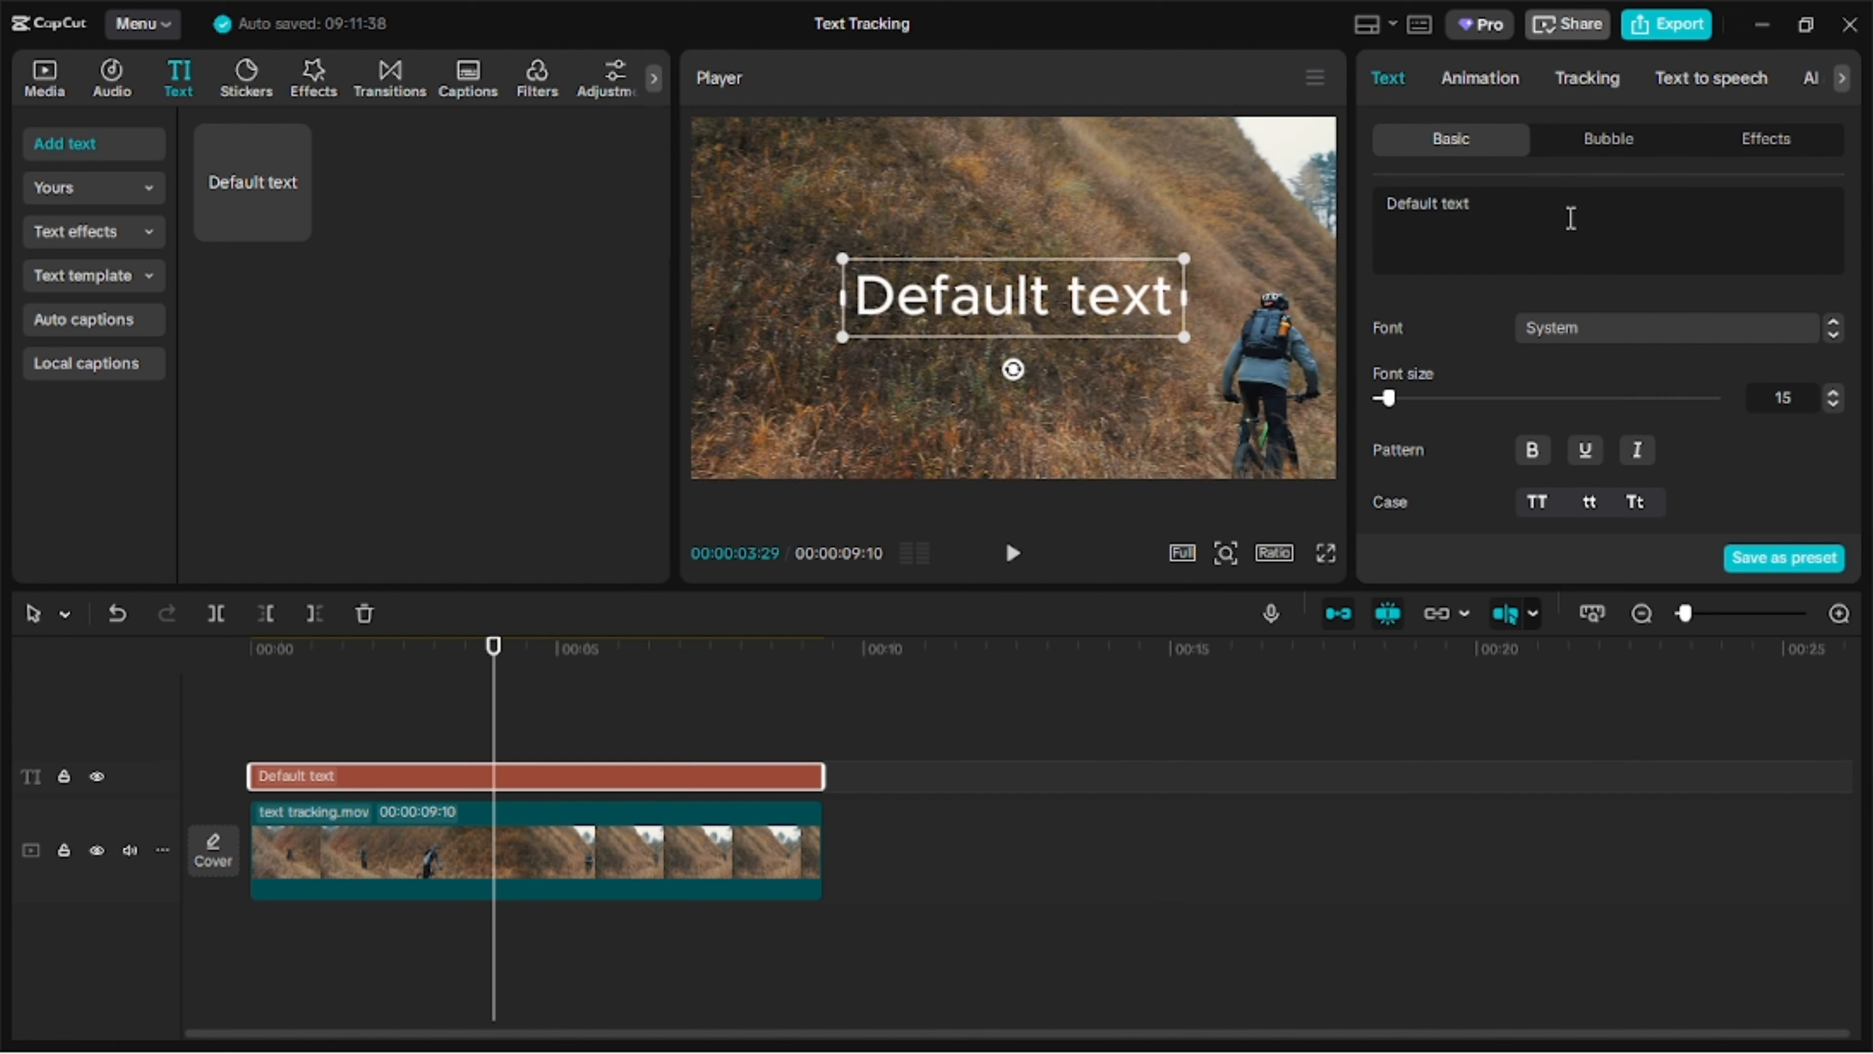
{"action": "left_click", "coordinate": [1568, 218]}
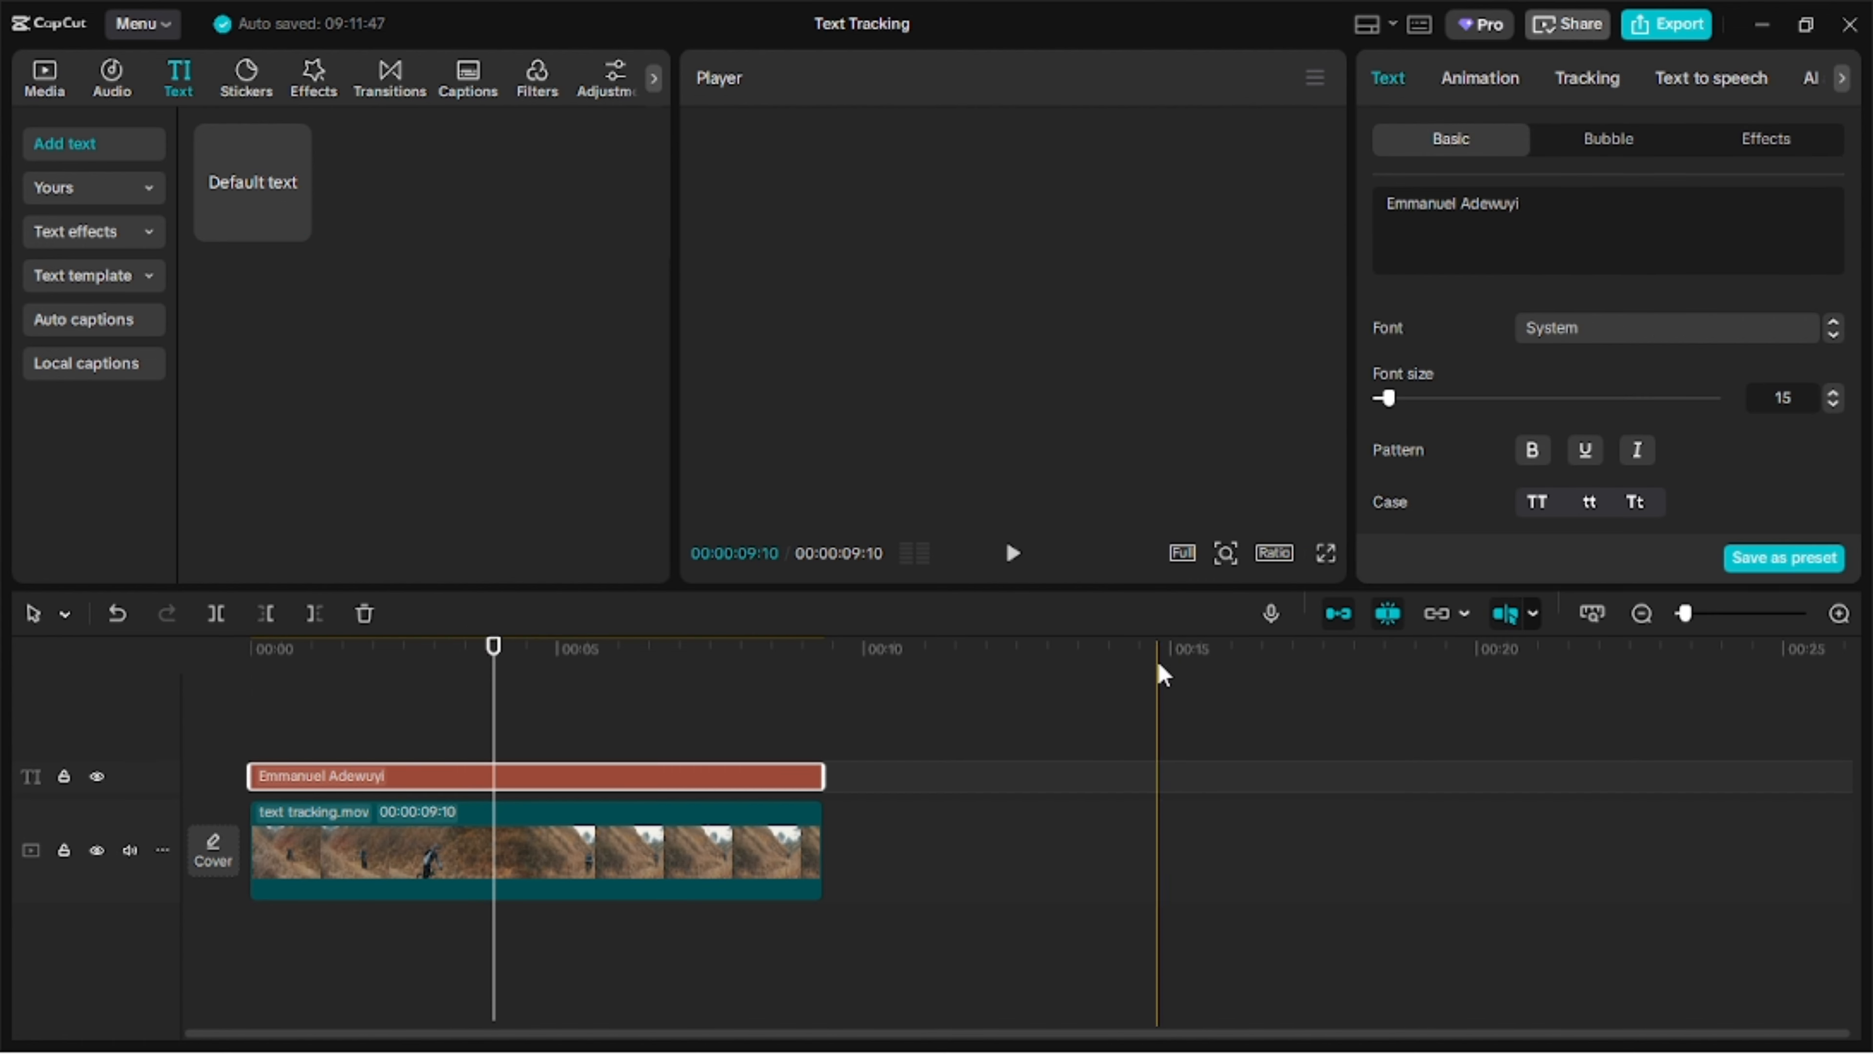
Change the name text to a bold sans-serif font and give it a black stroke.
{"action": "left_click", "coordinate": [1667, 328]}
{"action": "left_click", "coordinate": [1608, 252]}
{"action": "scroll", "coordinate": [1504, 458], "scroll_direction": "down", "scroll_amount": 3}
{"action": "scroll", "coordinate": [1505, 451], "scroll_direction": "down", "scroll_amount": 3}
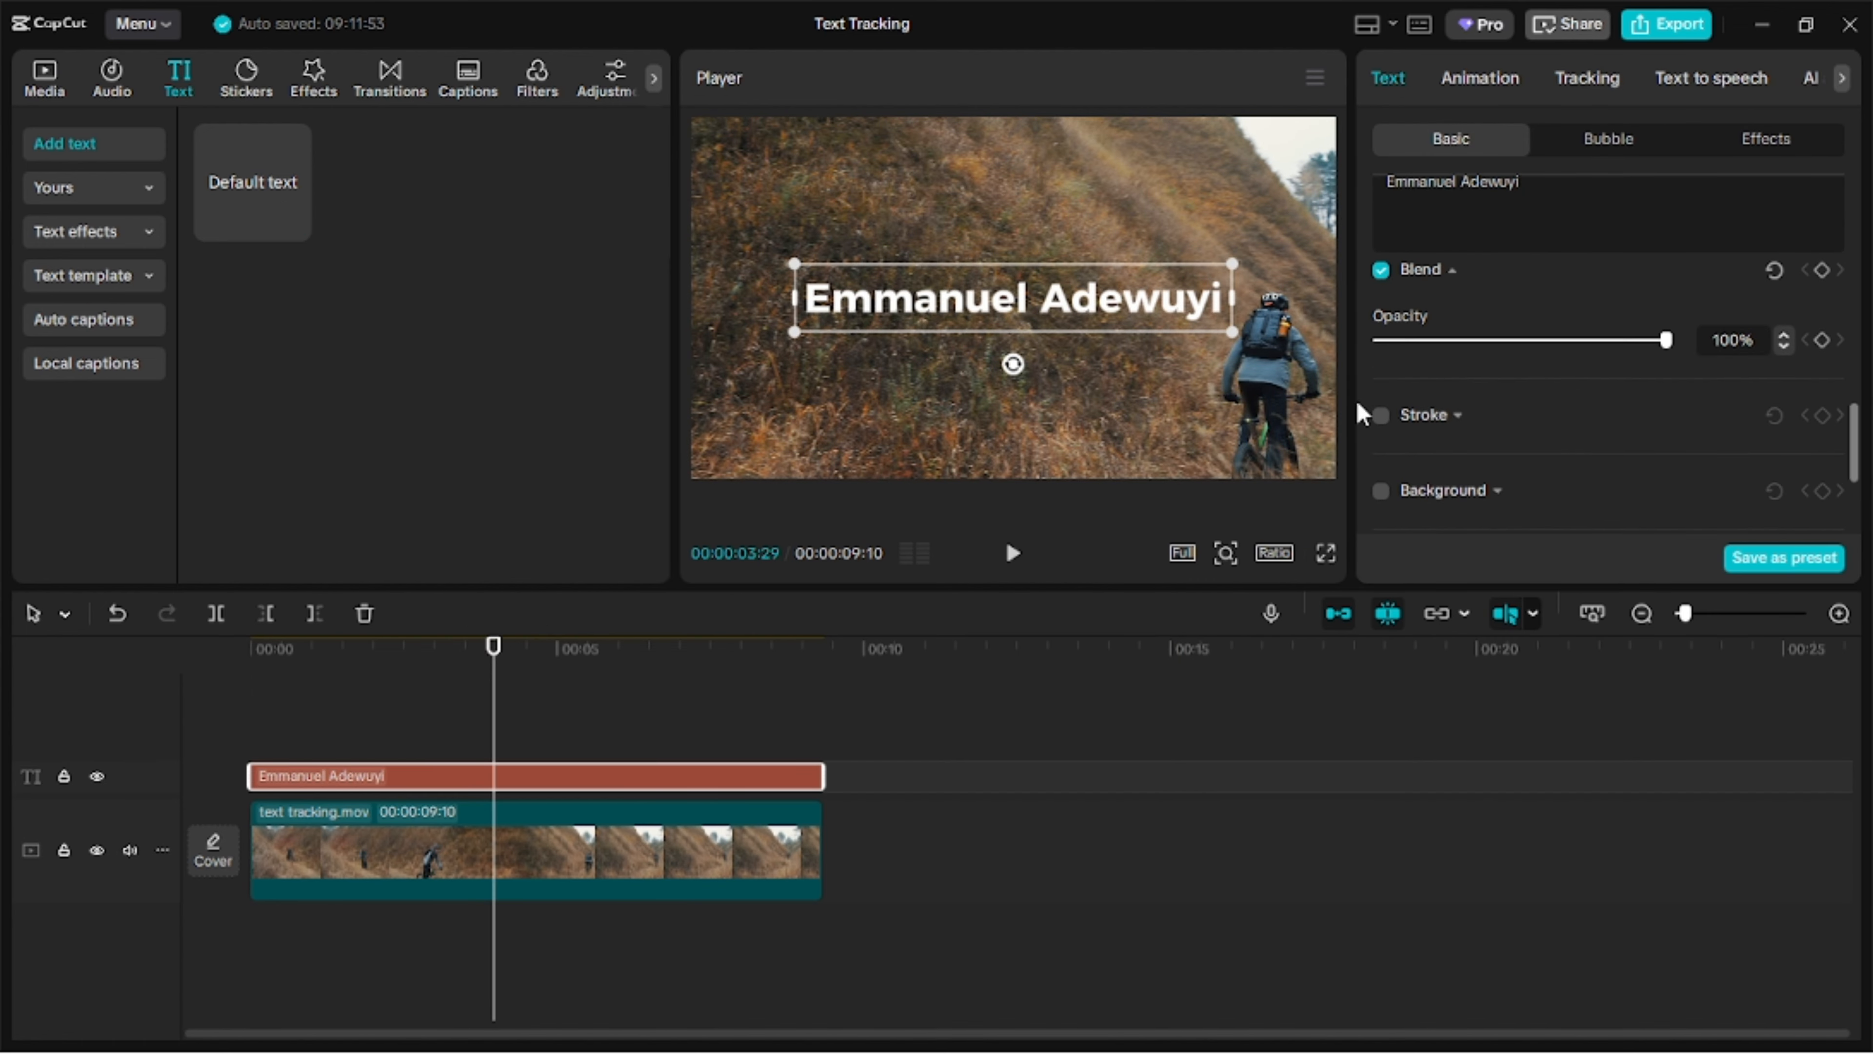
Set up motion tracking for the name text with the tracking box on the cyclist, choose the tracking direction, and start tracking.
{"action": "left_click", "coordinate": [1587, 78]}
{"action": "left_click", "coordinate": [1532, 221]}
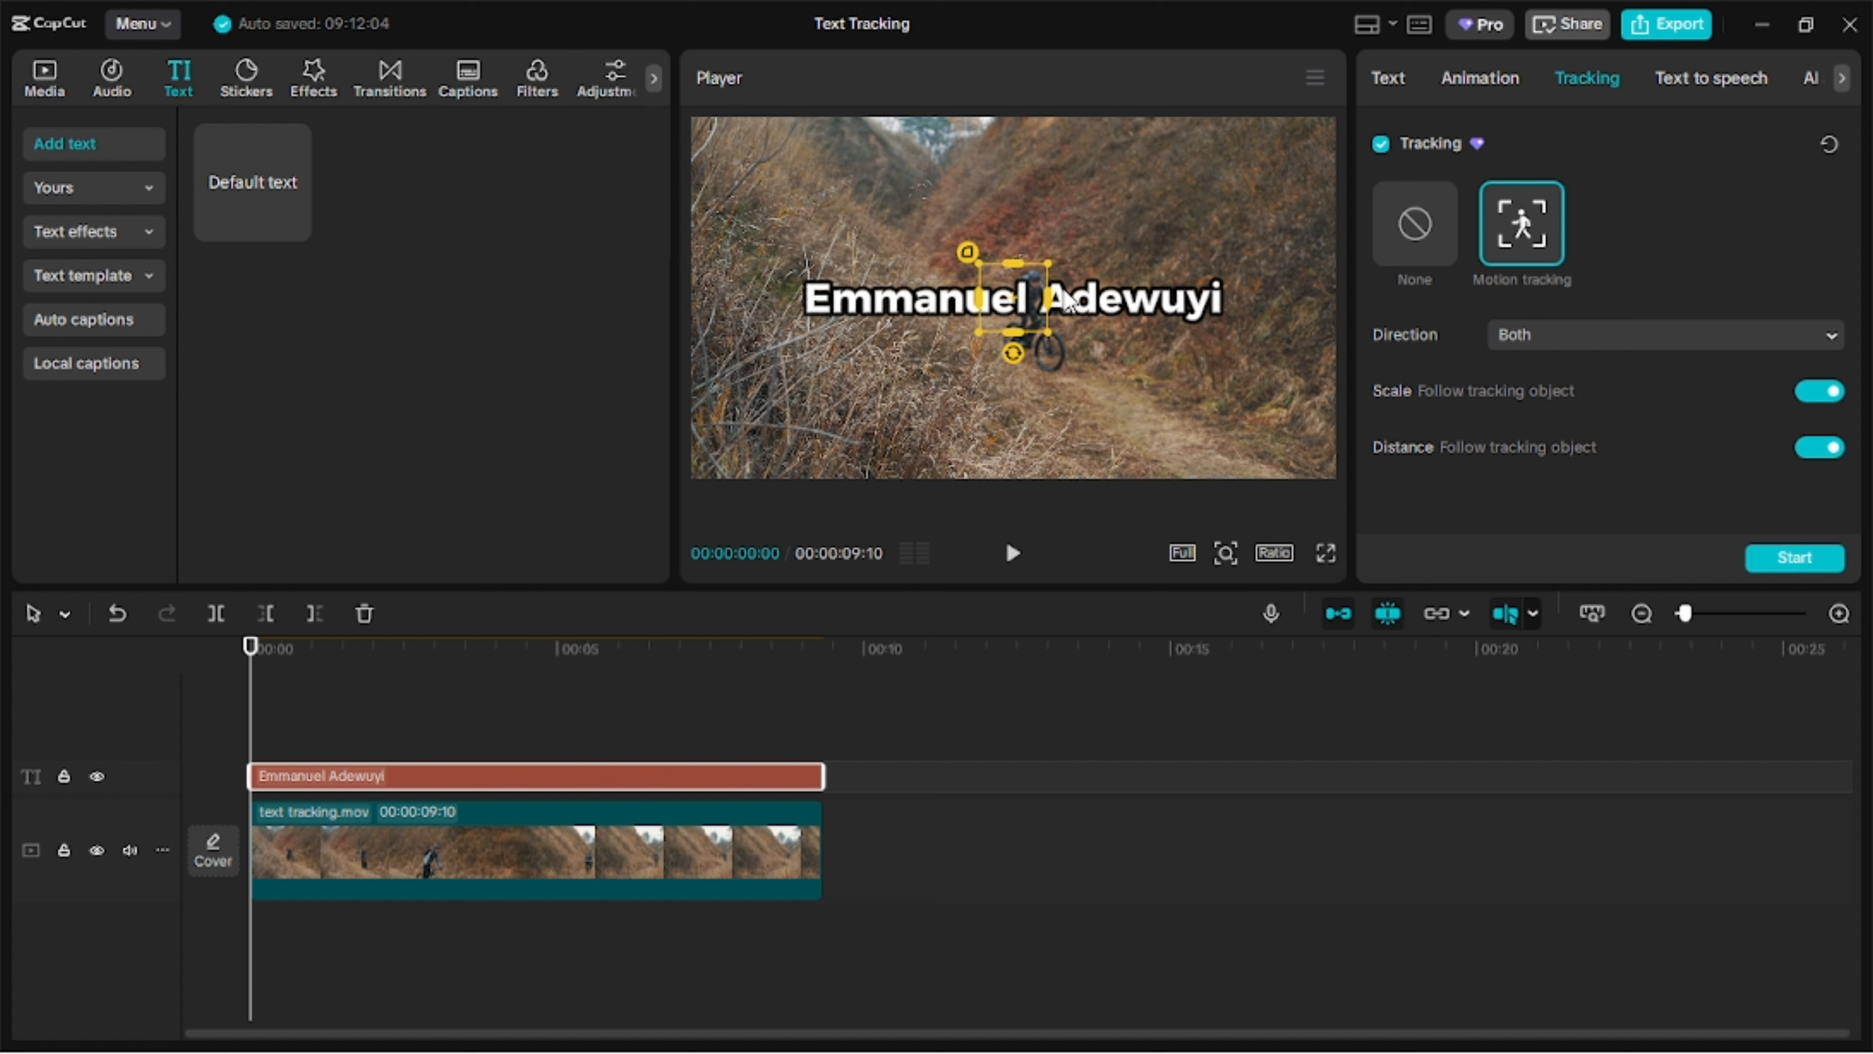
{"action": "left_click", "coordinate": [1041, 325]}
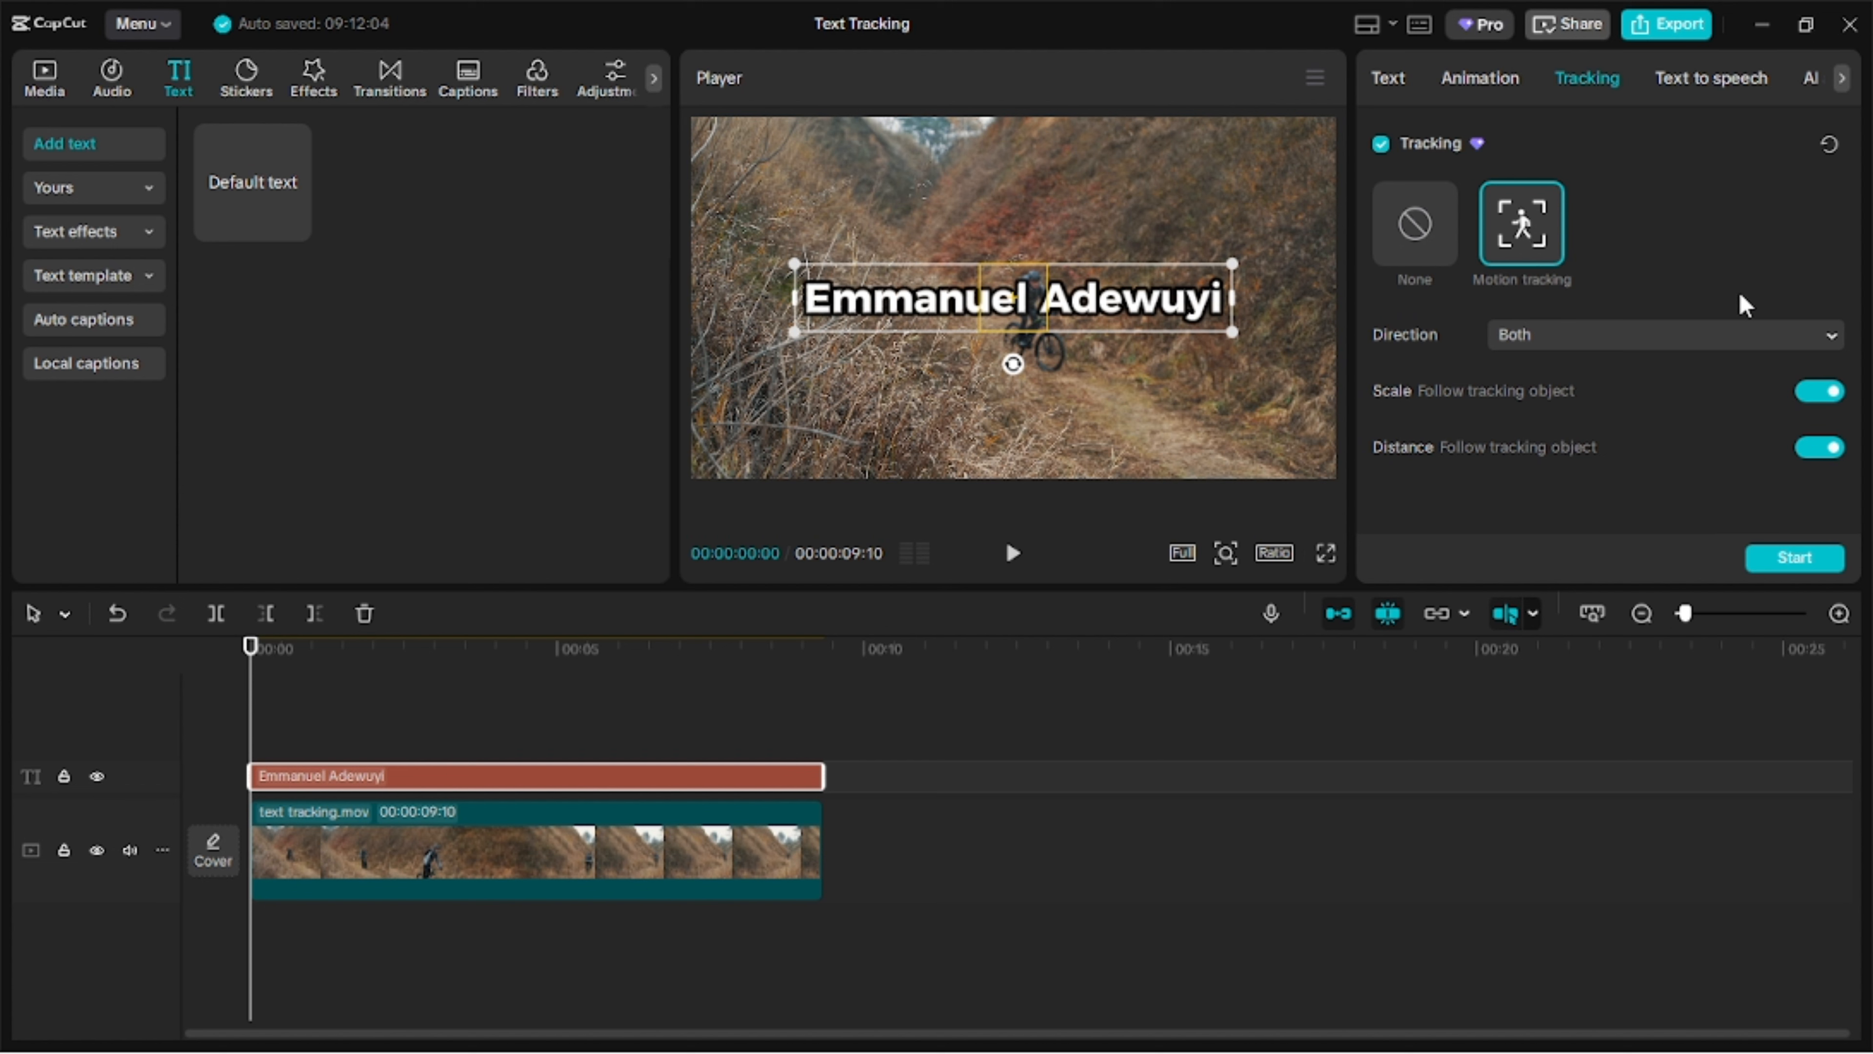
{"action": "left_click", "coordinate": [1709, 337]}
{"action": "left_click", "coordinate": [1625, 384]}
{"action": "left_click", "coordinate": [1805, 564]}
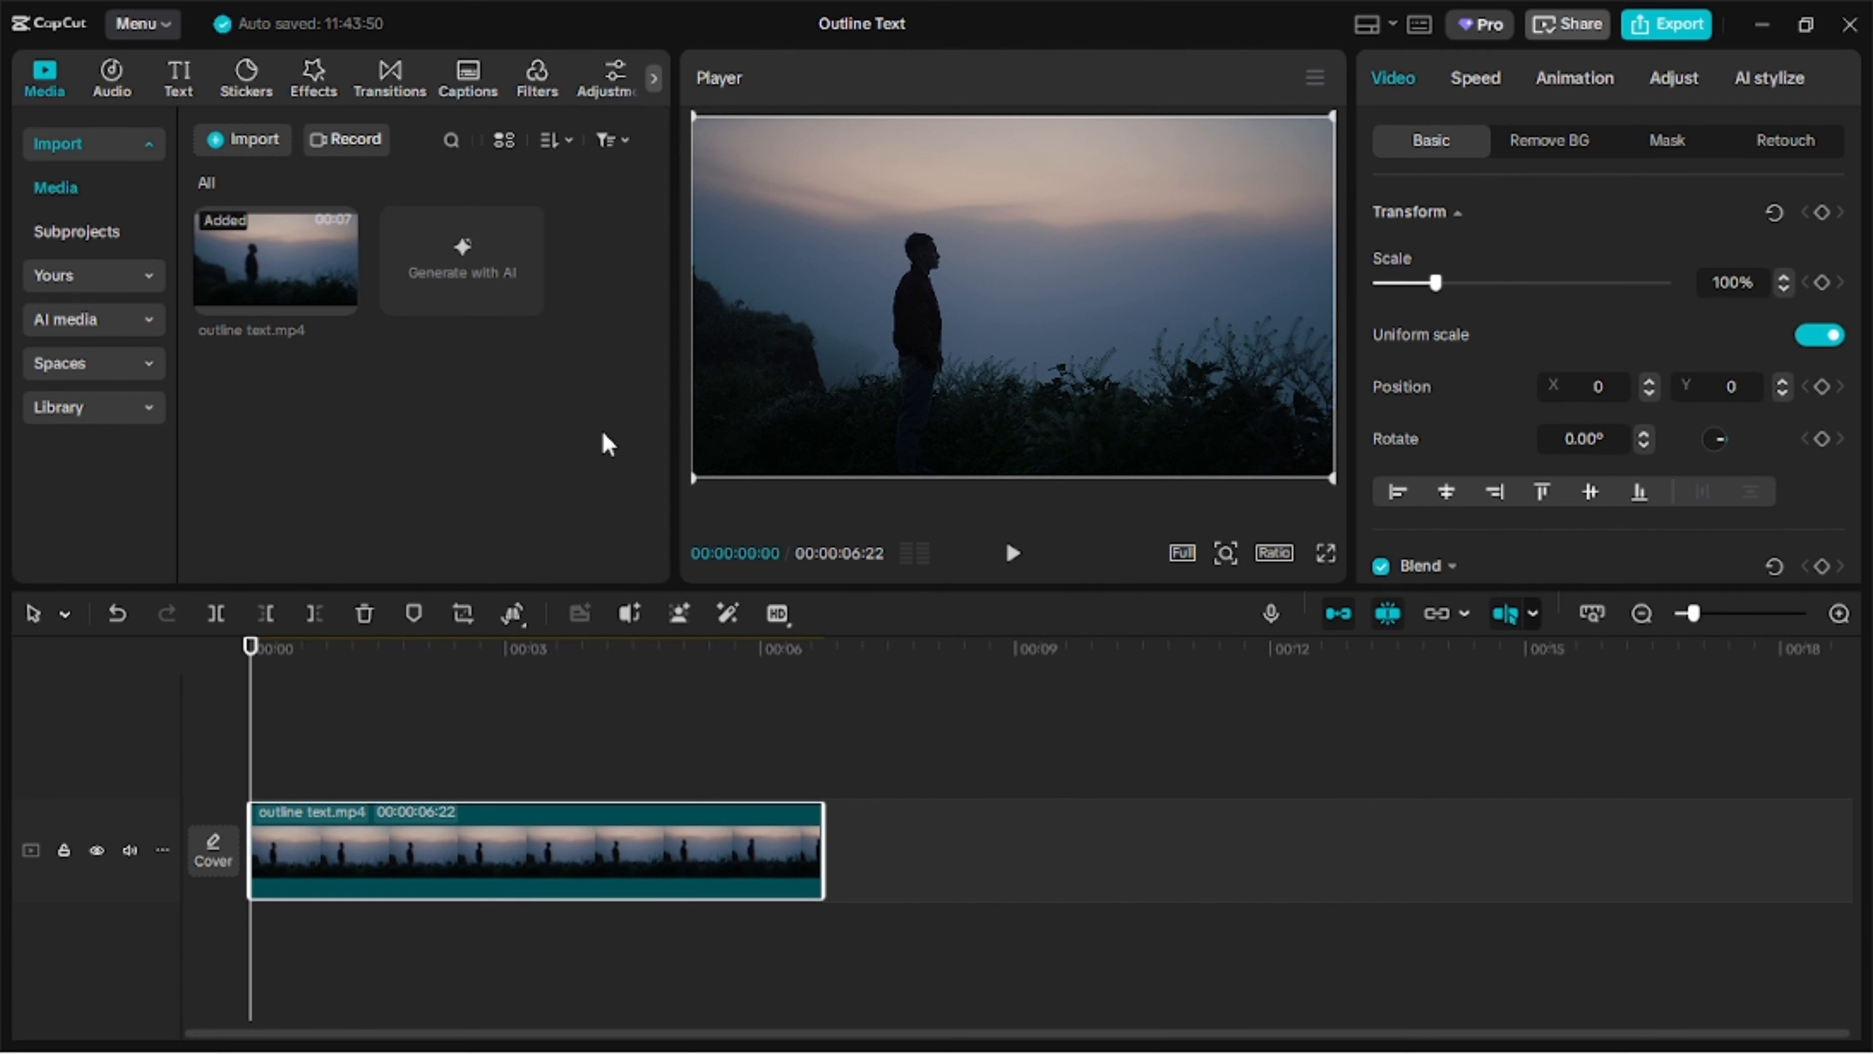
Add a default text layer above the outline text clip, starting at the beginning of the timeline.
{"action": "left_click", "coordinate": [179, 78]}
{"action": "left_click", "coordinate": [297, 227]}
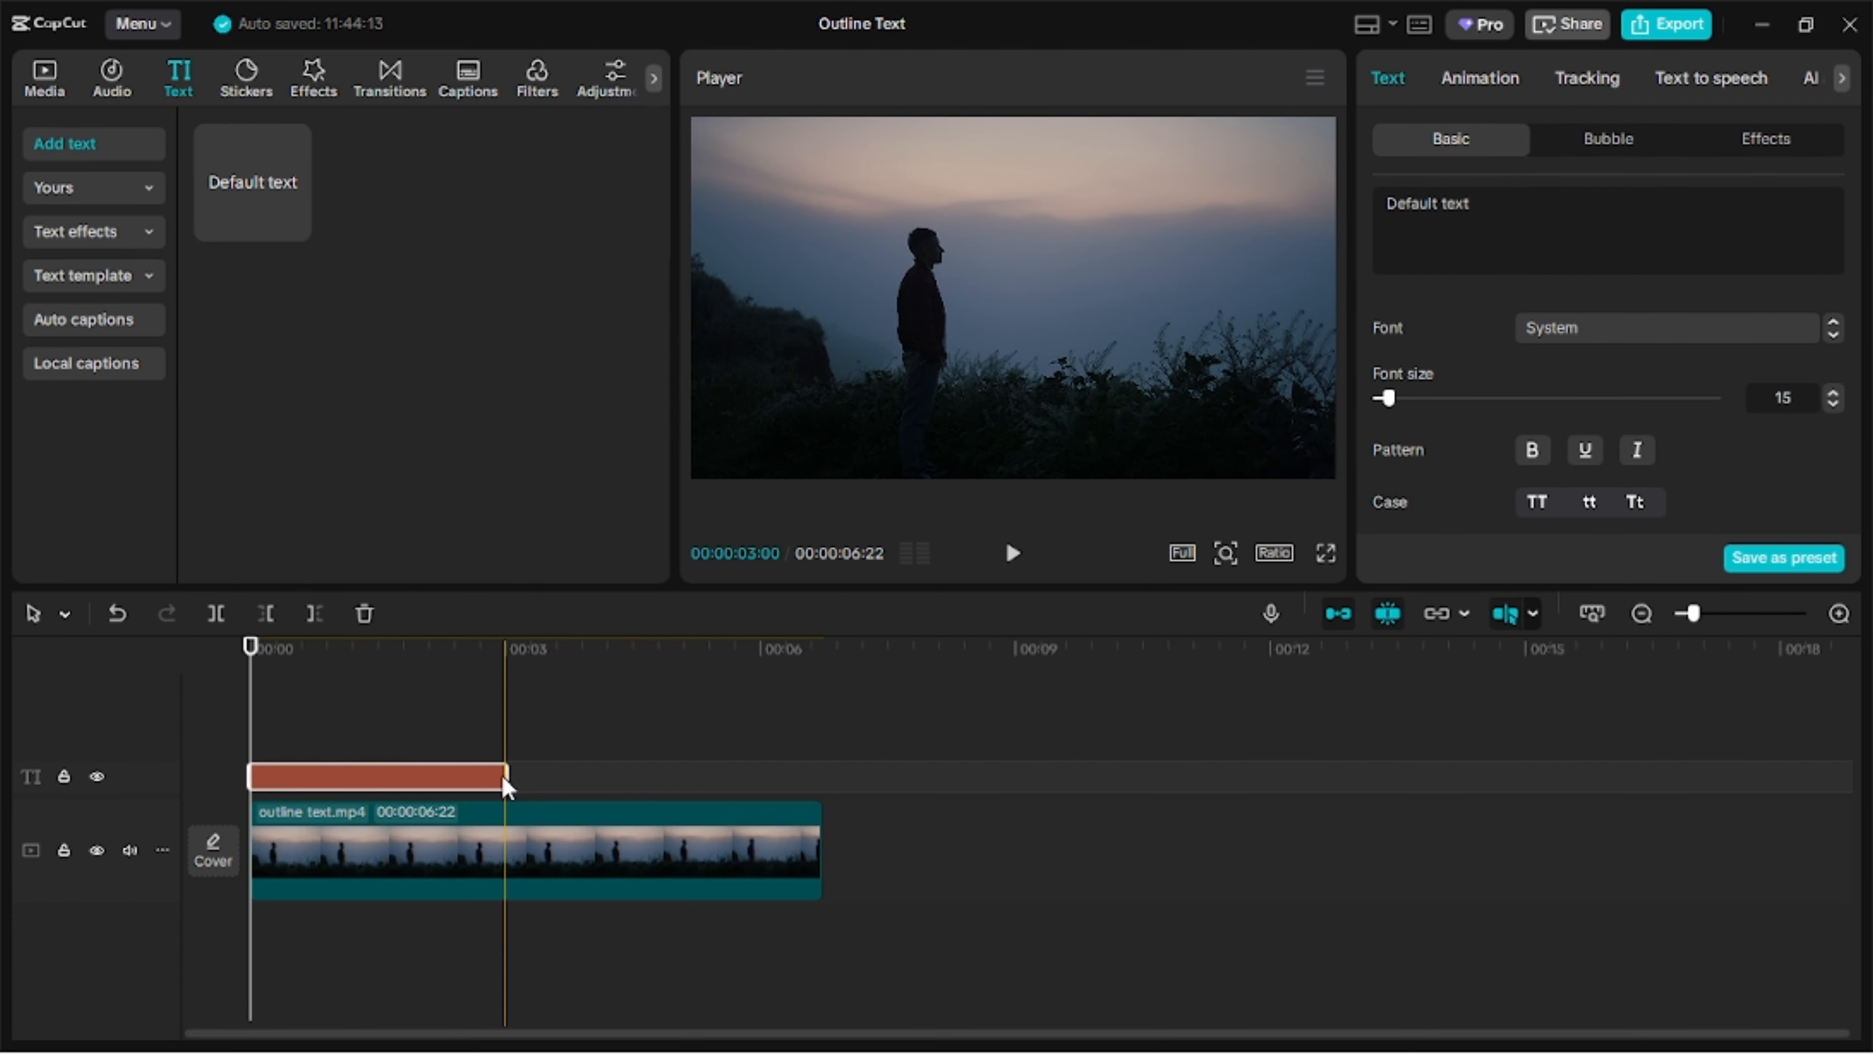